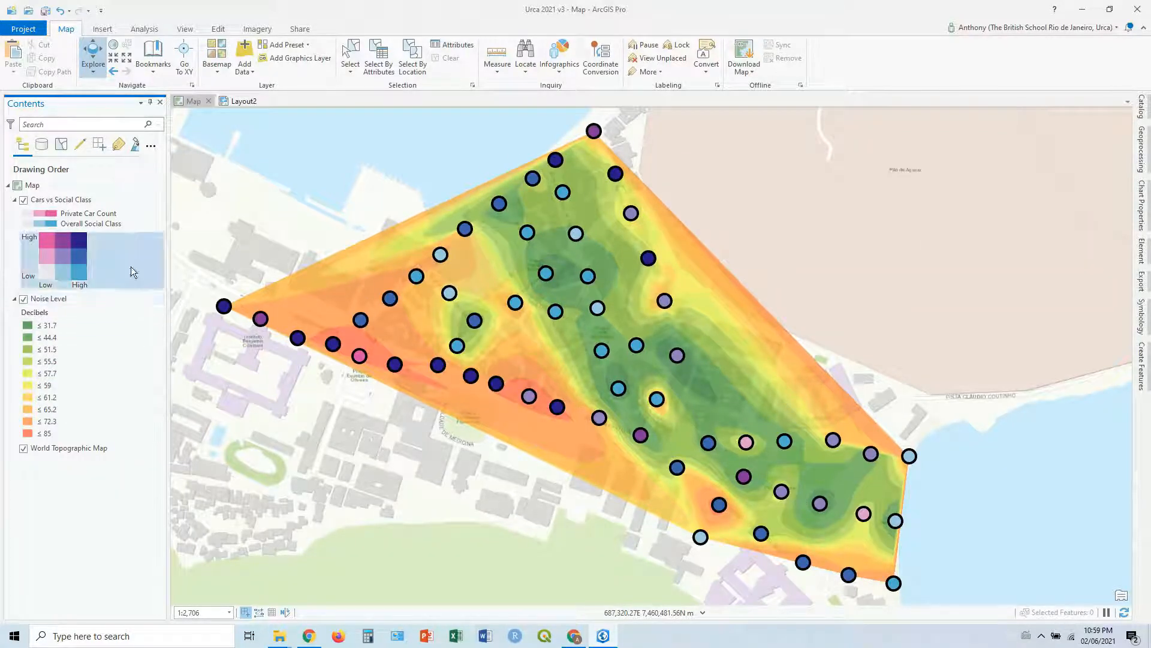
Step: Duplicate the Cars vs Social Class layer in the map and hide the lower copy
{"action": "left_click", "coordinate": [72, 199]}
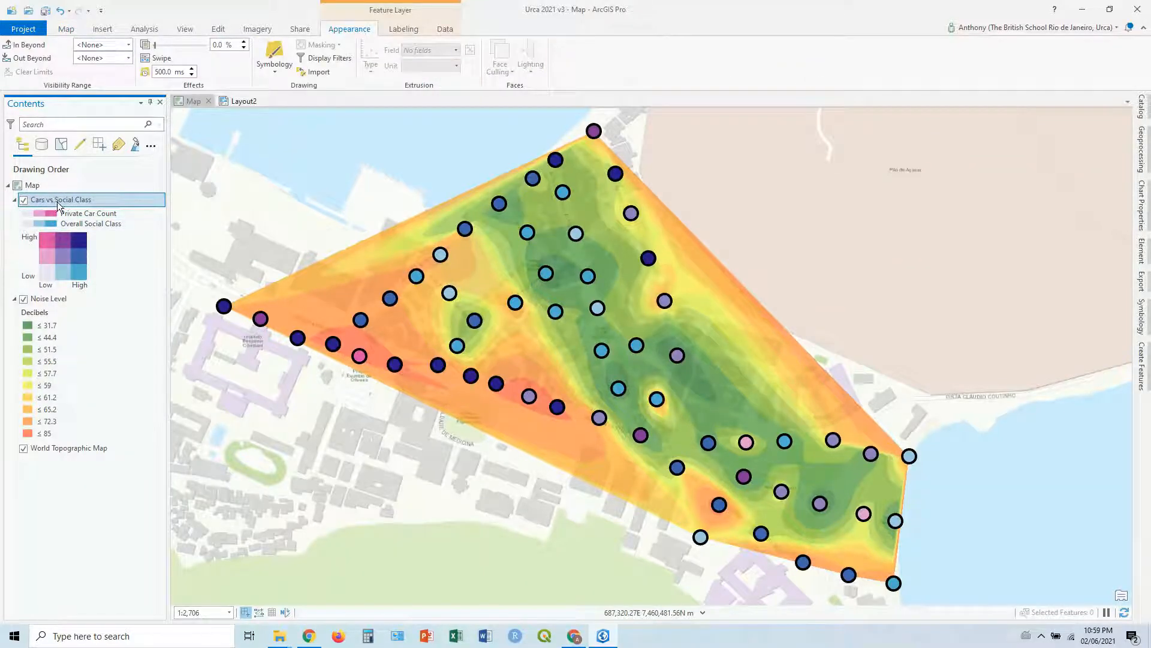
{"action": "right_click", "coordinate": [58, 204]}
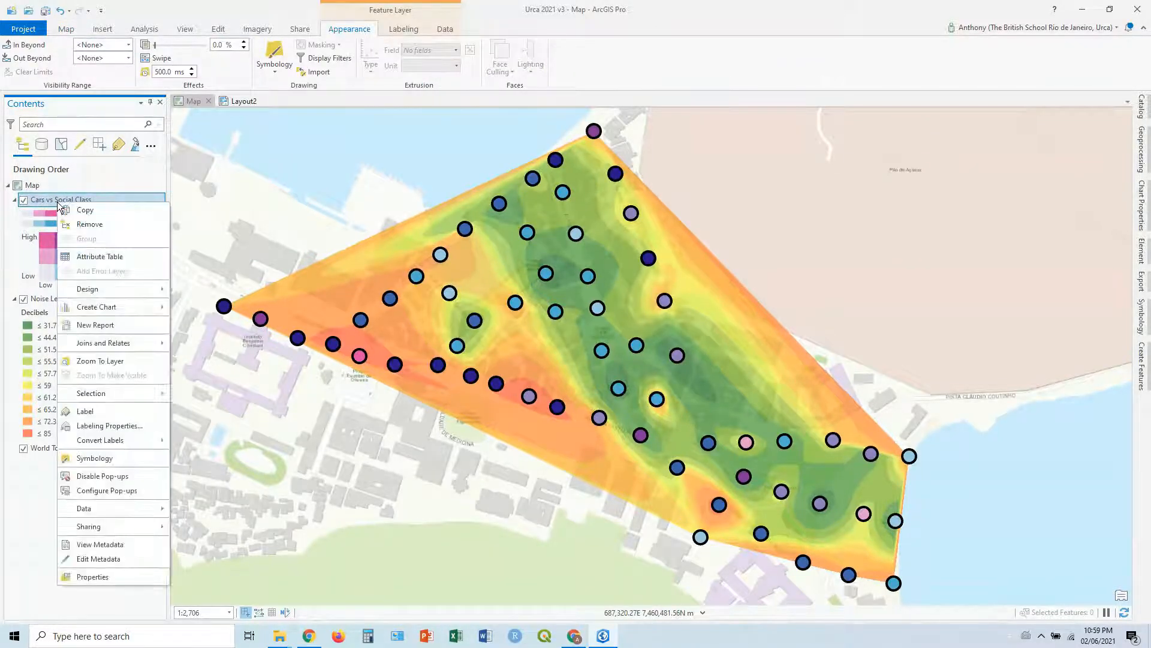
{"action": "left_click", "coordinate": [103, 208]}
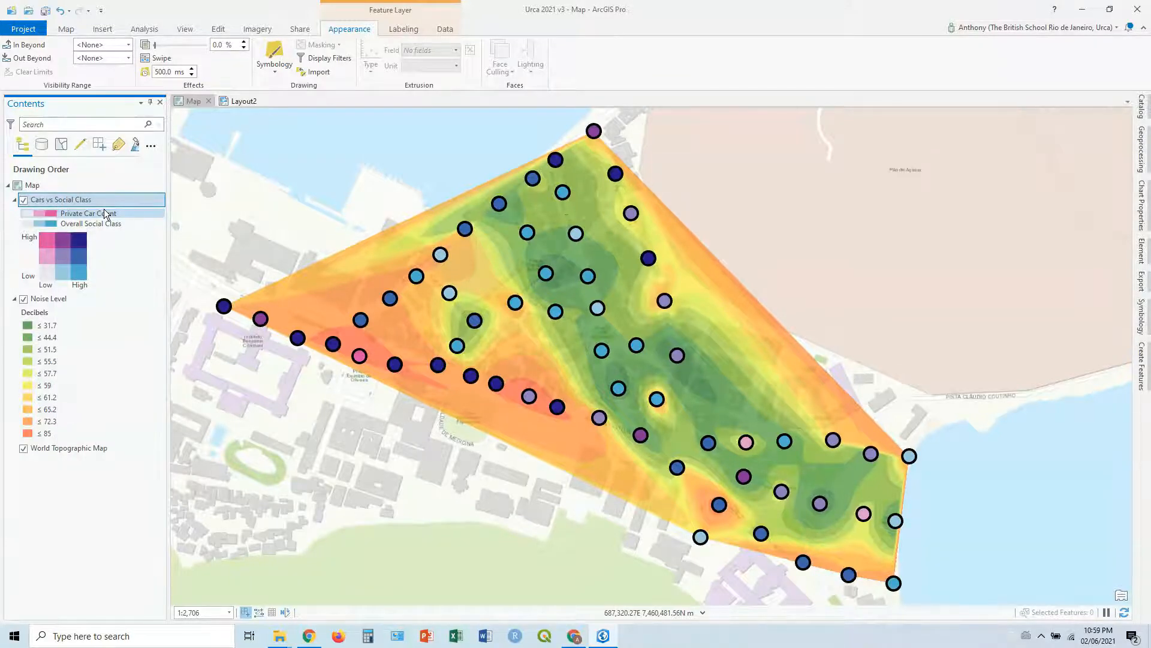
{"action": "key", "text": "ctrl+v"}
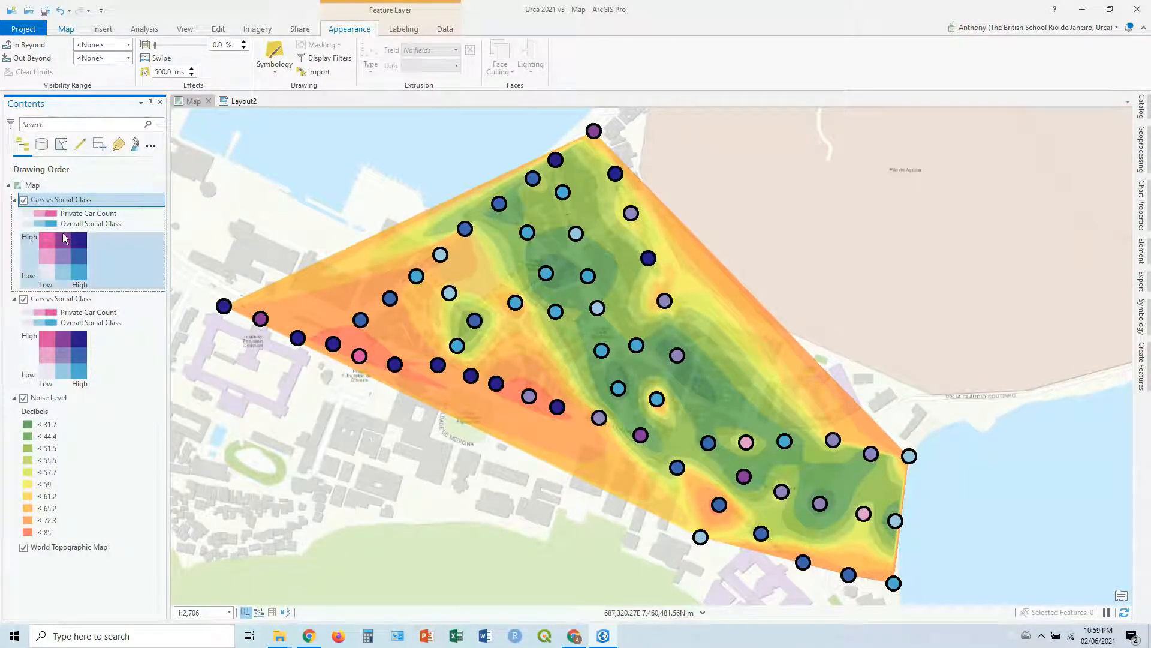
{"action": "left_click", "coordinate": [74, 299]}
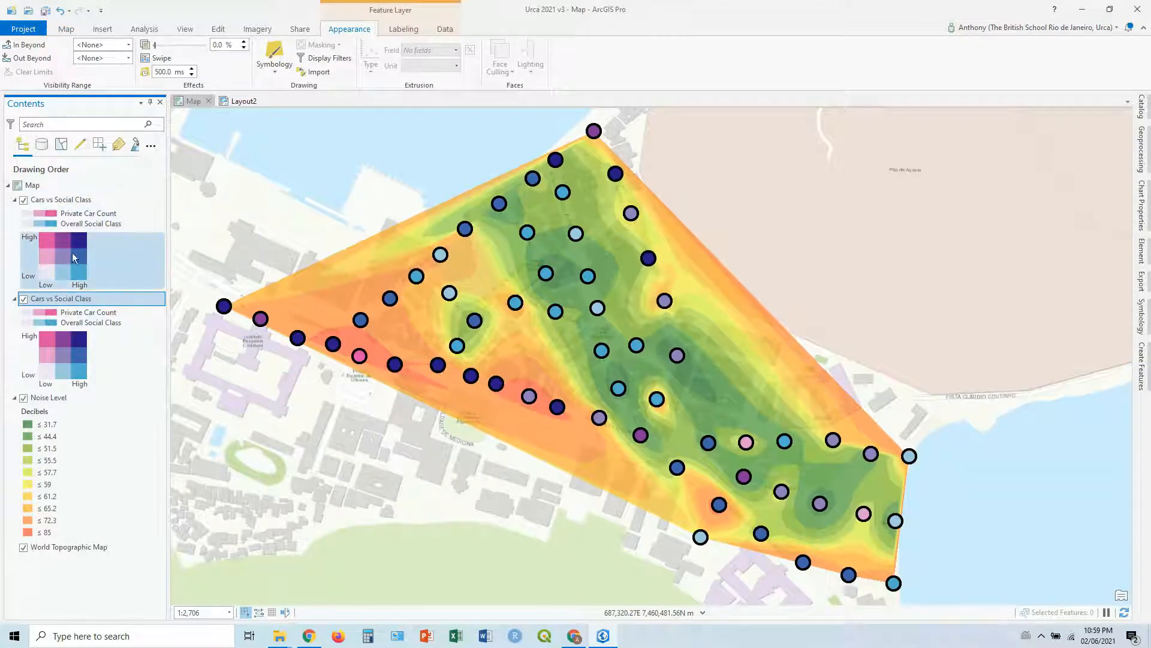
{"action": "left_click", "coordinate": [23, 299]}
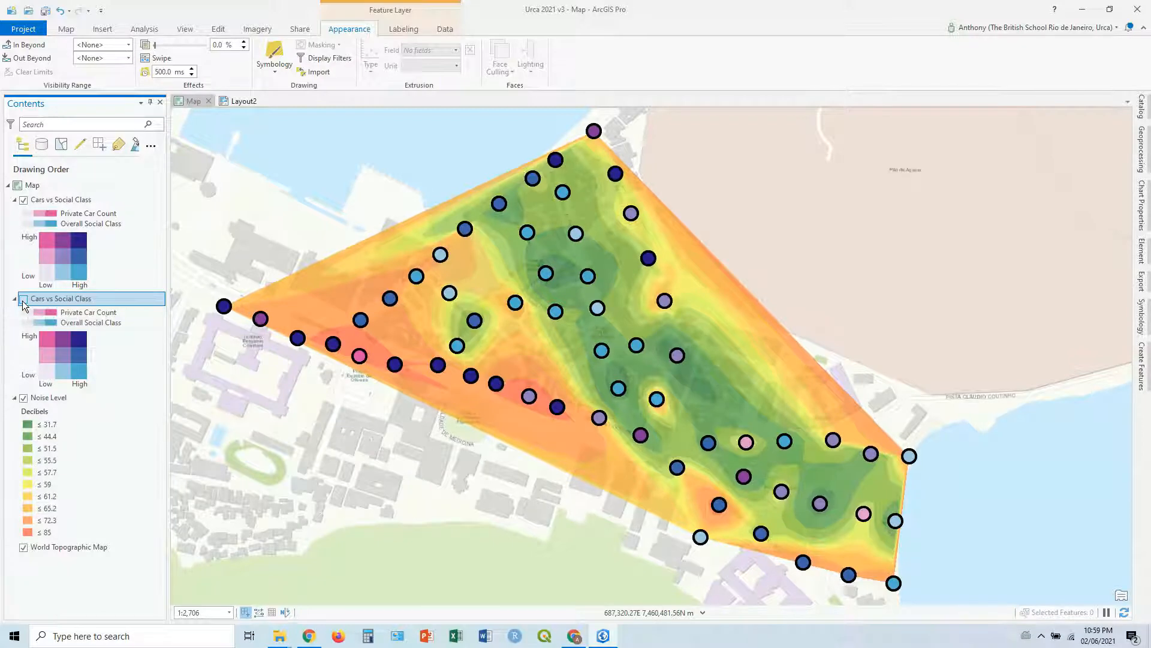
Step: Symbolize the upper Cars vs Social Class copy with Graduated Colors based on the l__Building_Height field
{"action": "left_click", "coordinate": [47, 199]}
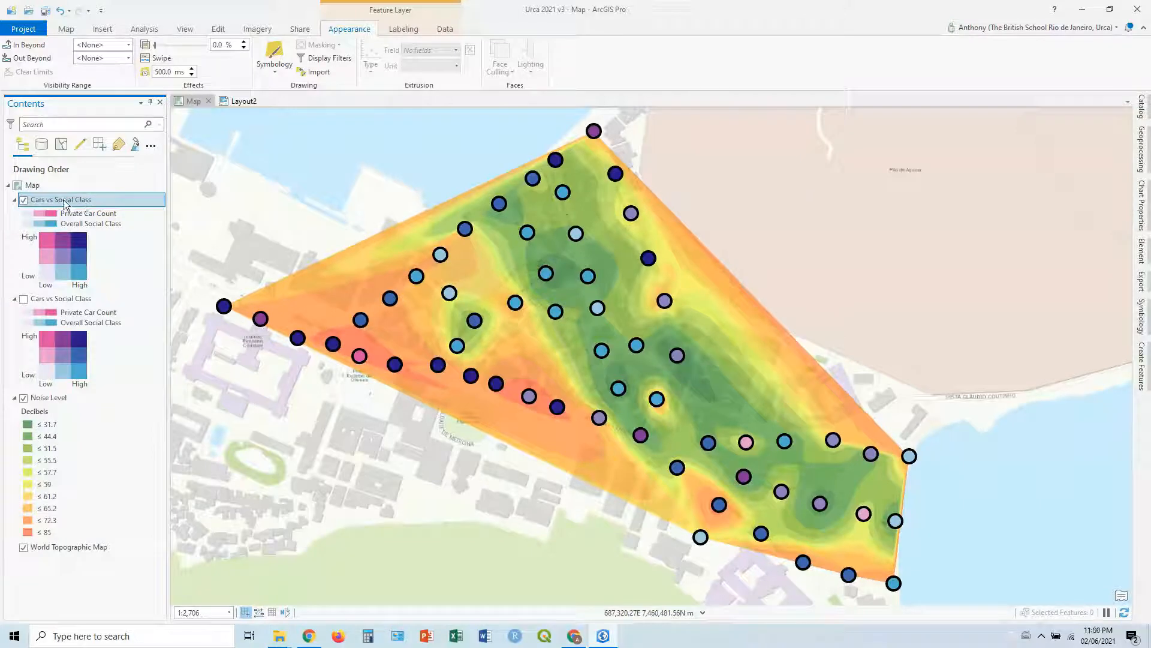
{"action": "right_click", "coordinate": [69, 200]}
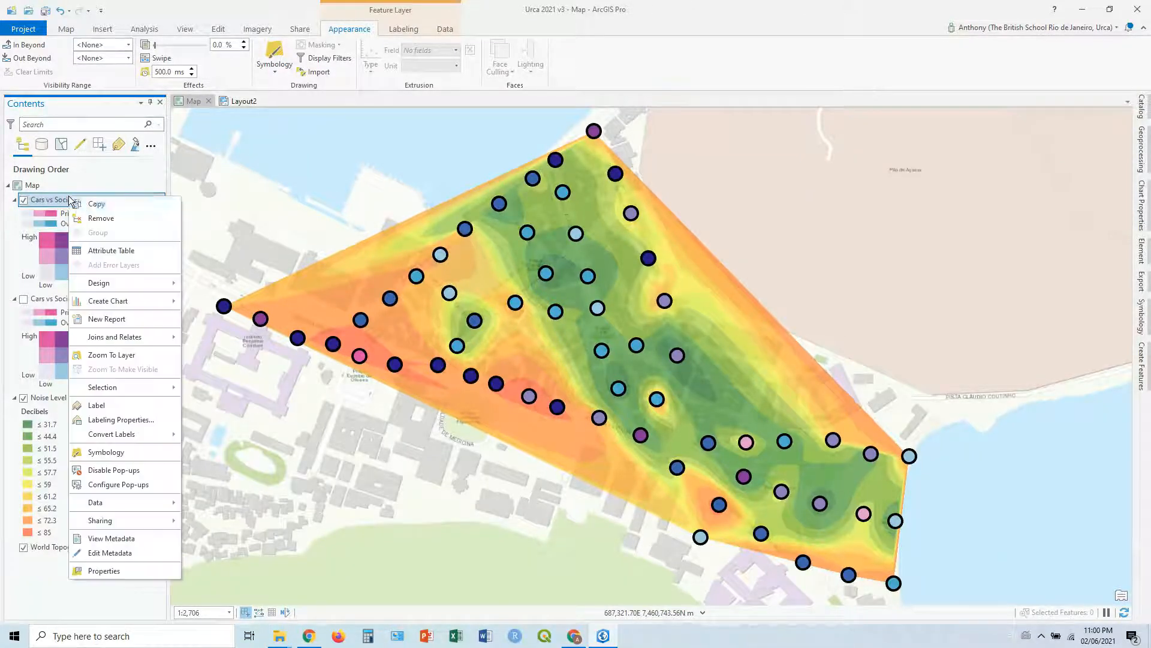
{"action": "left_click", "coordinate": [129, 451]}
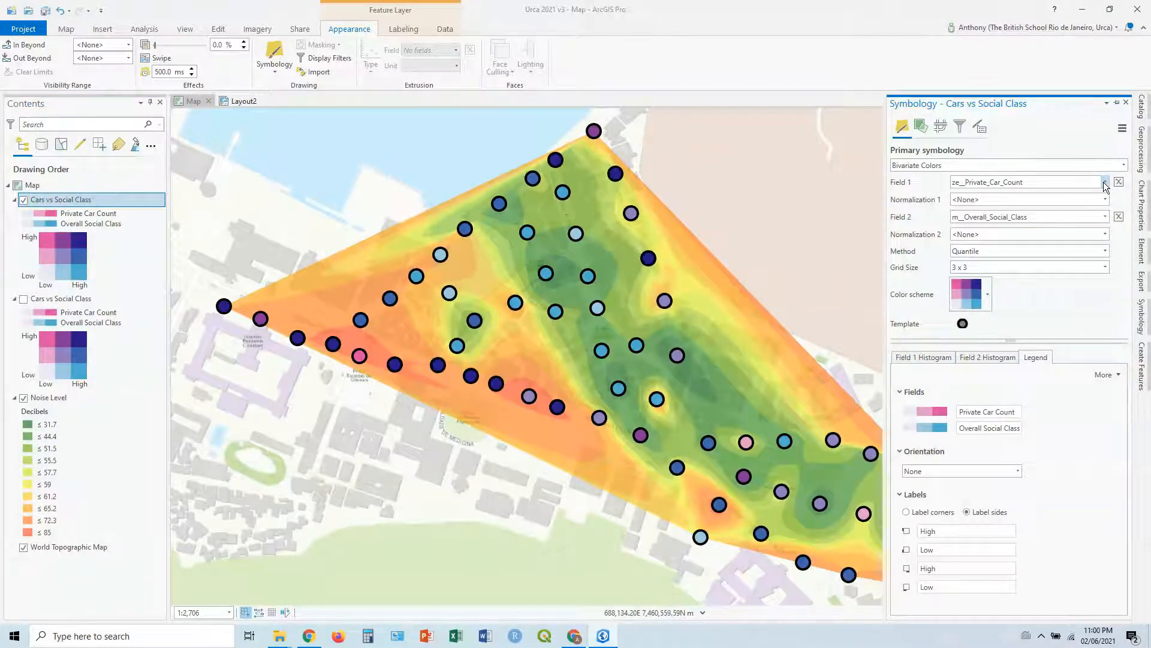
{"action": "left_click", "coordinate": [966, 166]}
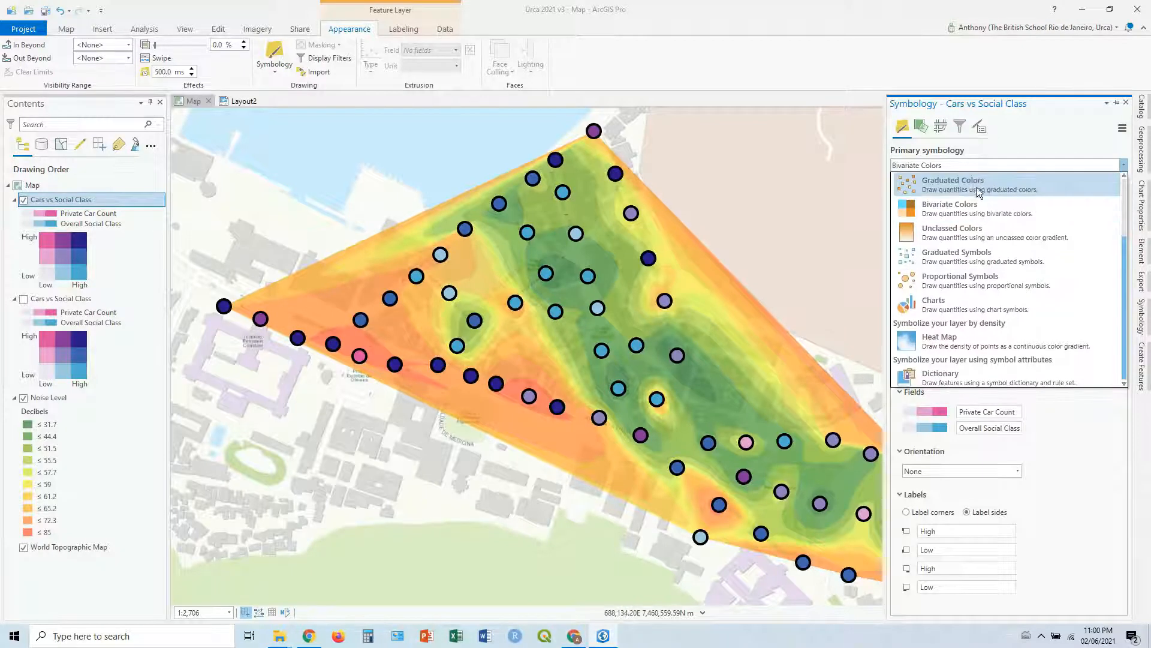
{"action": "left_click", "coordinate": [984, 185]}
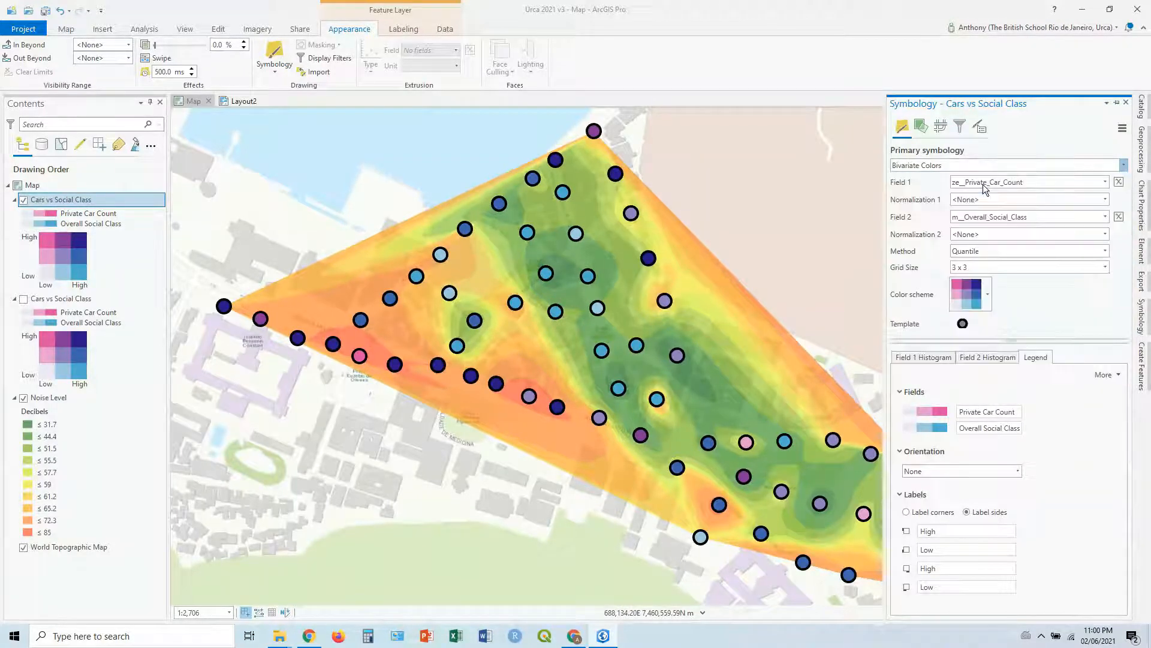
{"action": "left_click", "coordinate": [1107, 183]}
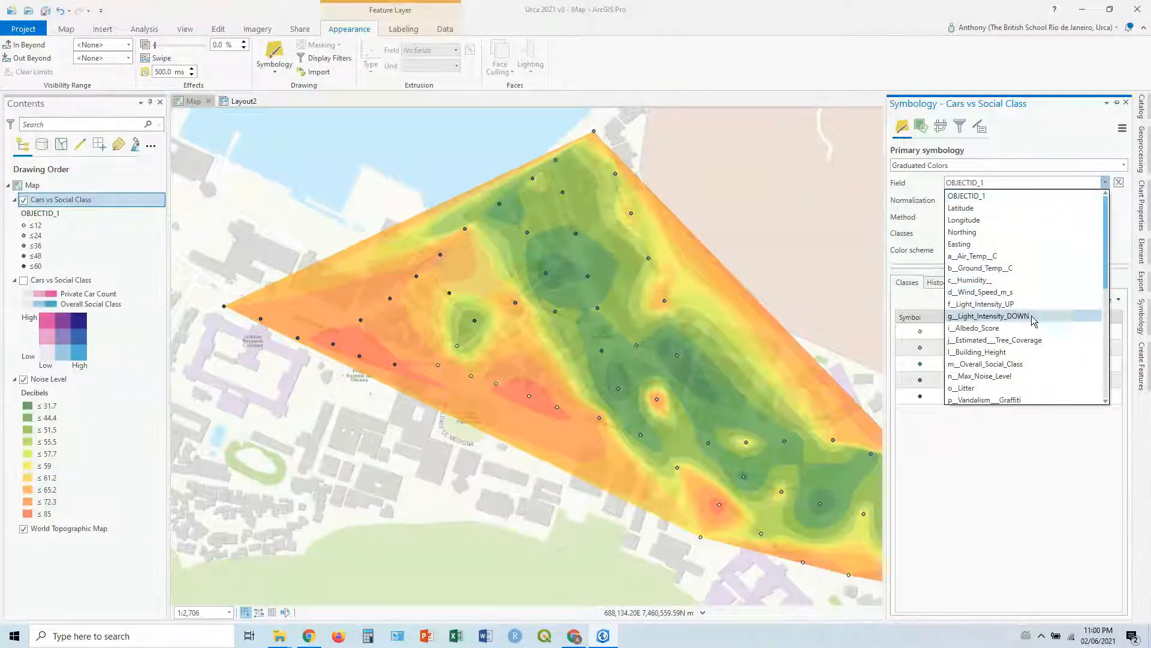
{"action": "left_click", "coordinate": [1024, 354]}
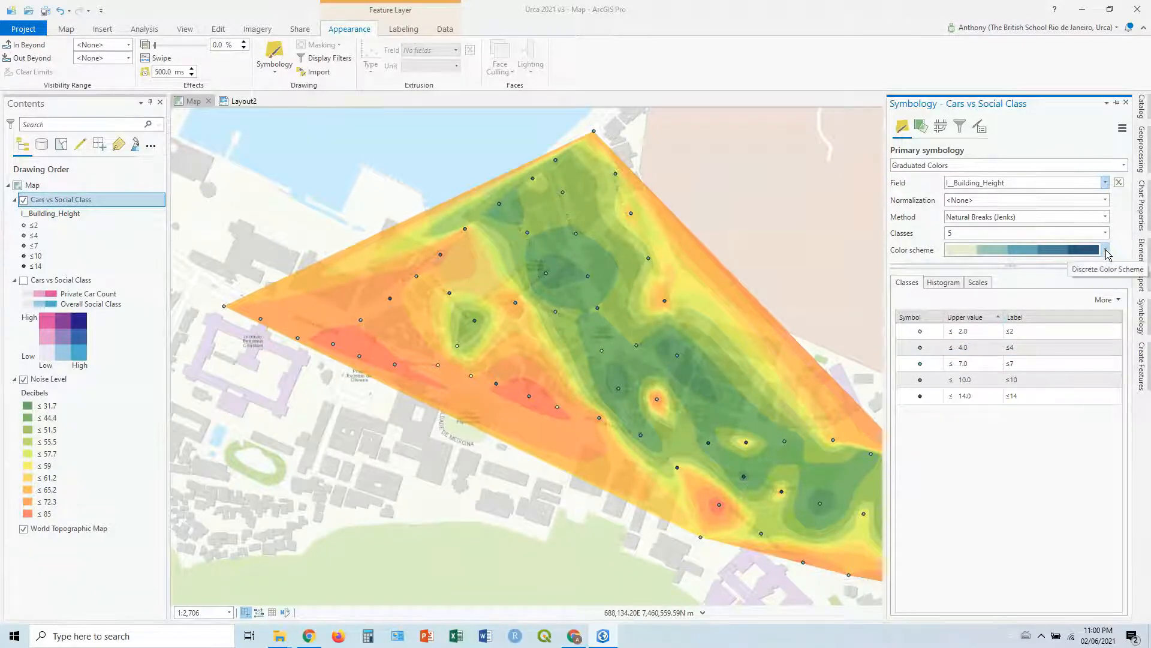
Step: Apply the white-to-black color scheme to the building height classes and set all their point symbols to 12 pt
{"action": "left_click", "coordinate": [1105, 251]}
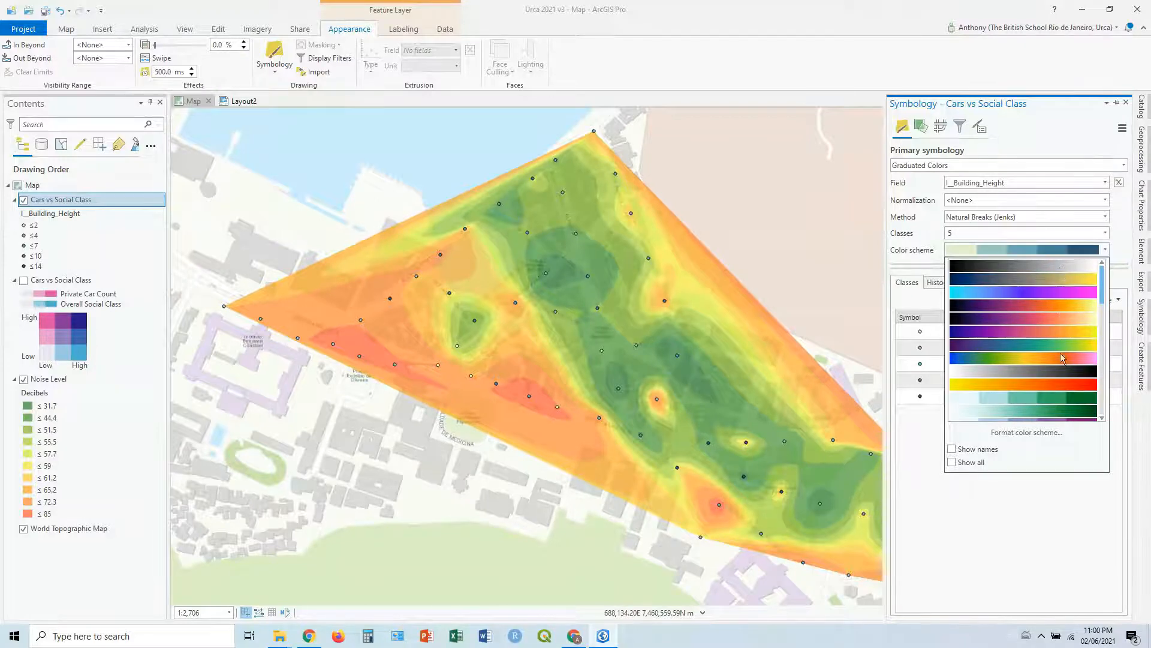
{"action": "left_click", "coordinate": [1063, 372]}
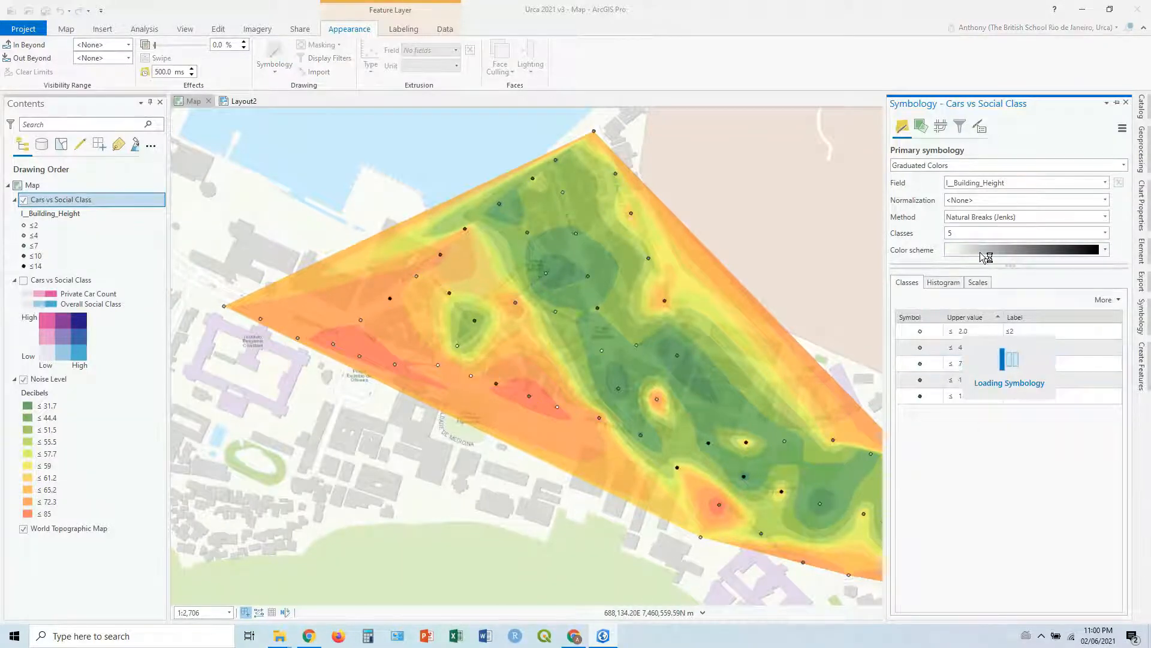
{"action": "left_click", "coordinate": [1116, 300]}
{"action": "left_click", "coordinate": [1095, 381]}
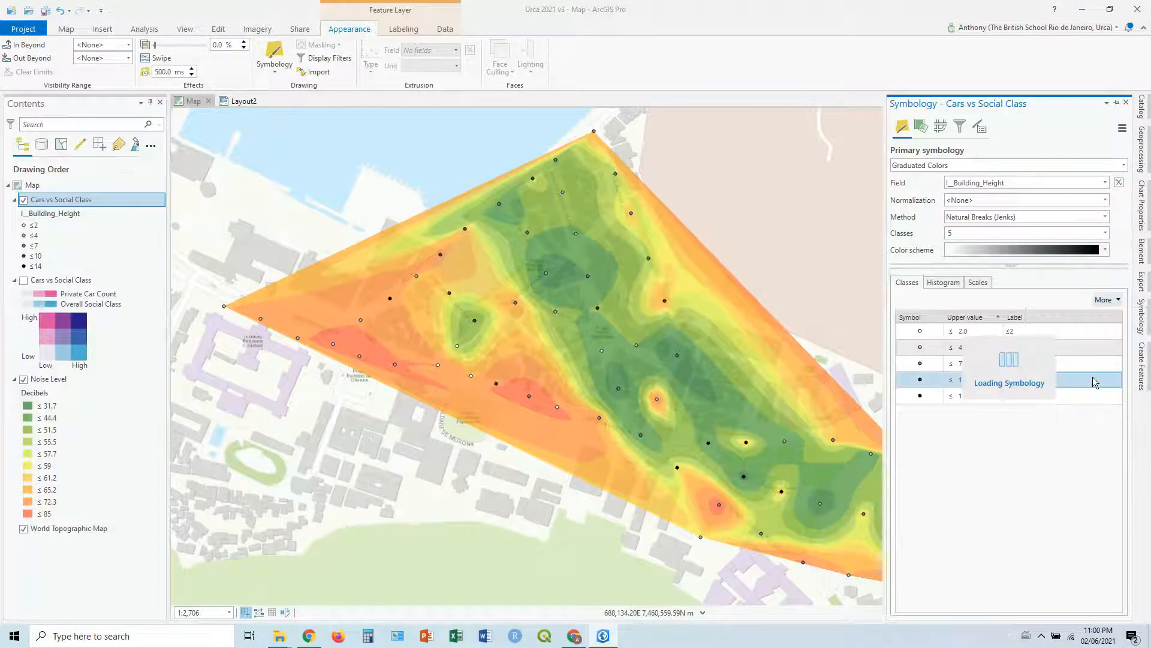
{"action": "left_click", "coordinate": [1125, 213]}
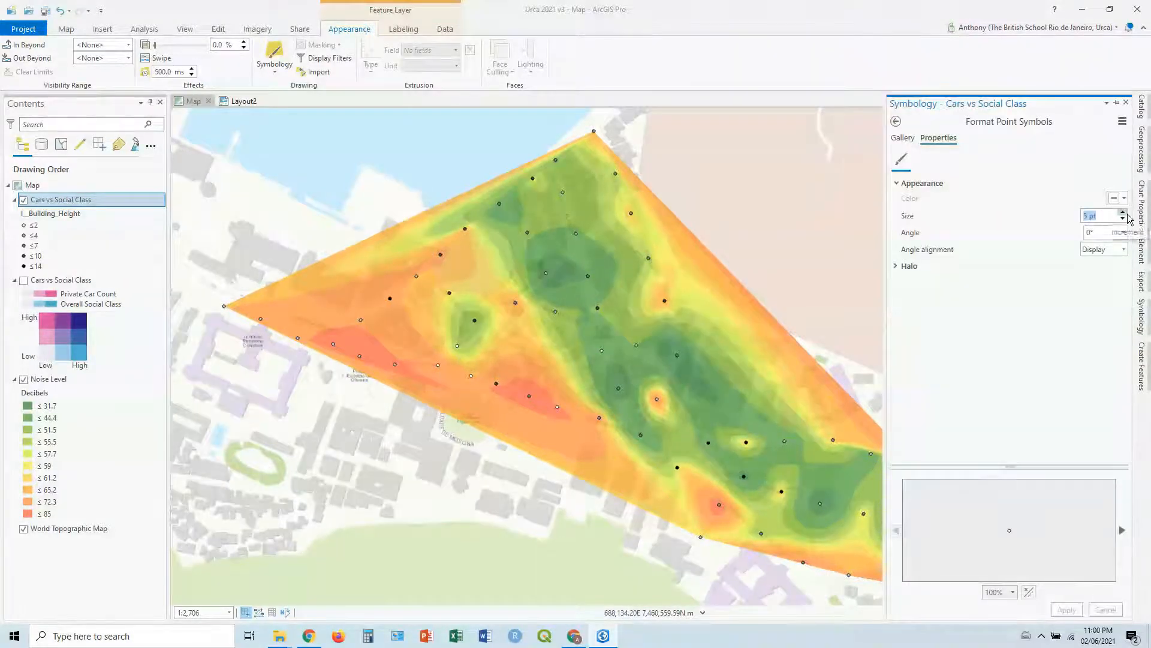
{"action": "left_click", "coordinate": [1125, 214]}
{"action": "left_click", "coordinate": [1125, 214]}
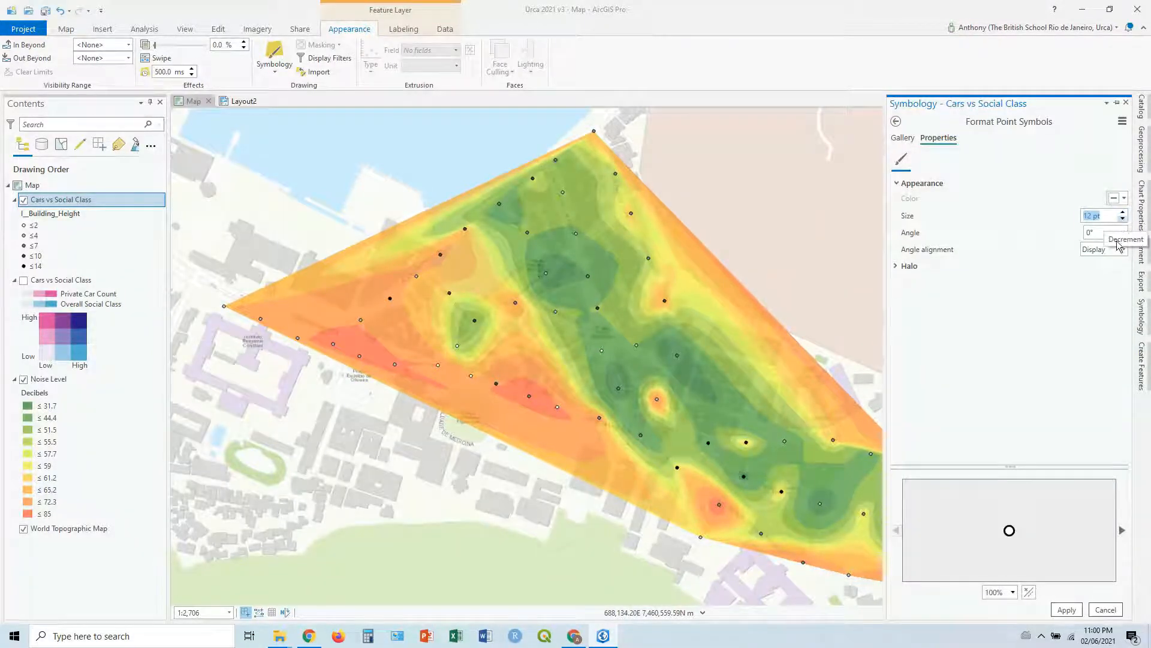
{"action": "left_click", "coordinate": [1068, 610]}
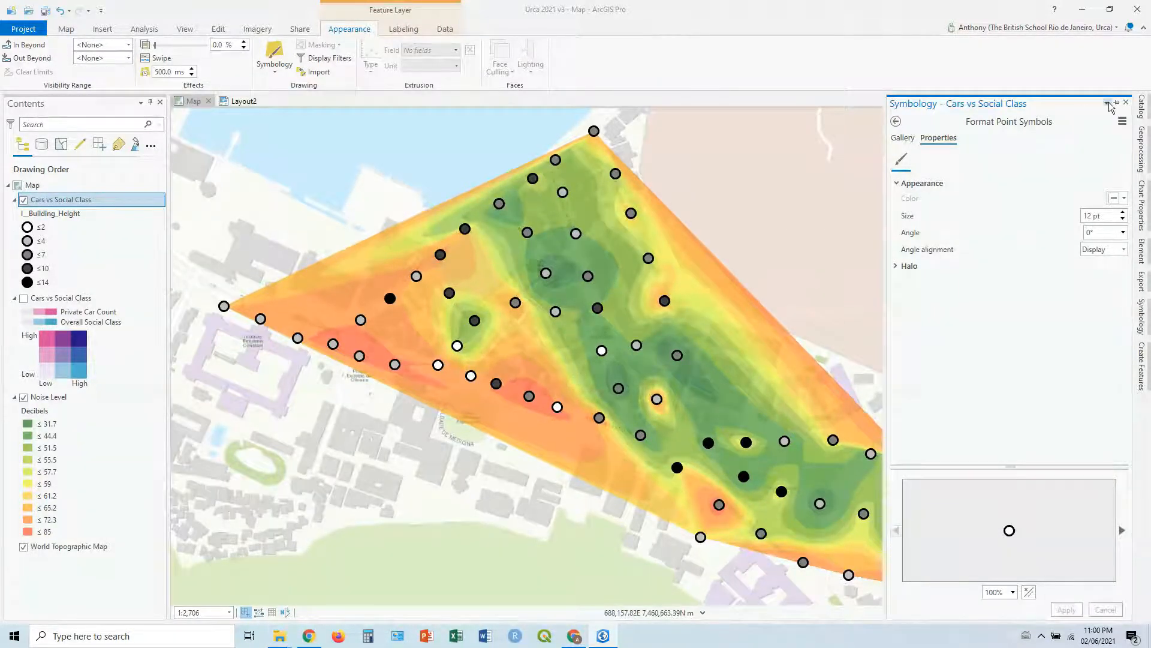
{"action": "left_click", "coordinate": [1126, 103]}
Step: Rename the upper Cars vs Social Class layer as Building Height
{"action": "left_click", "coordinate": [33, 253]}
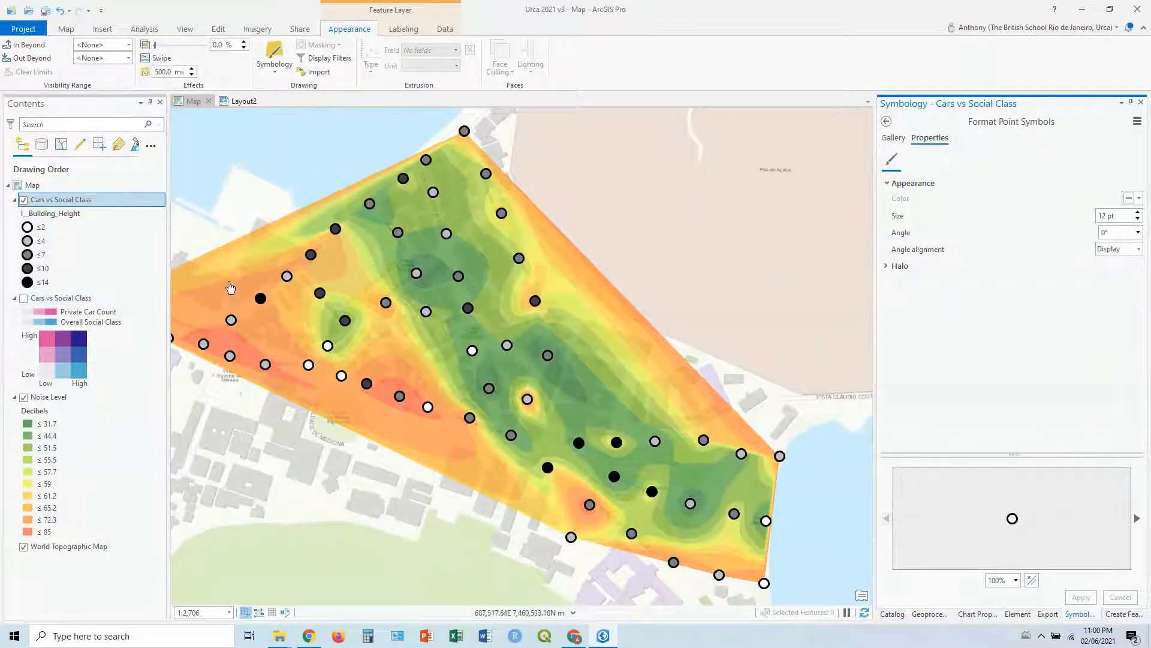
{"action": "right_click", "coordinate": [48, 202]}
{"action": "left_click", "coordinate": [43, 206]}
{"action": "type", "text": "Bui"}
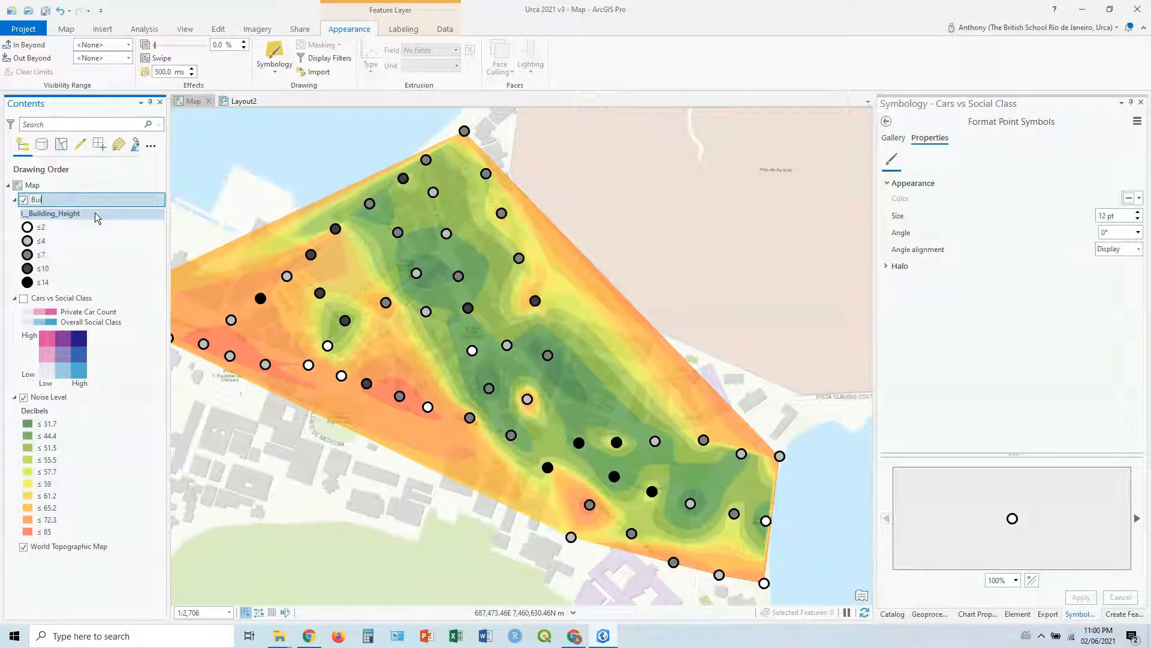
{"action": "type", "text": "h"}
{"action": "key", "text": "BackSpace"}
{"action": "type", "text": "lding Height"}
{"action": "key", "text": "Return"}
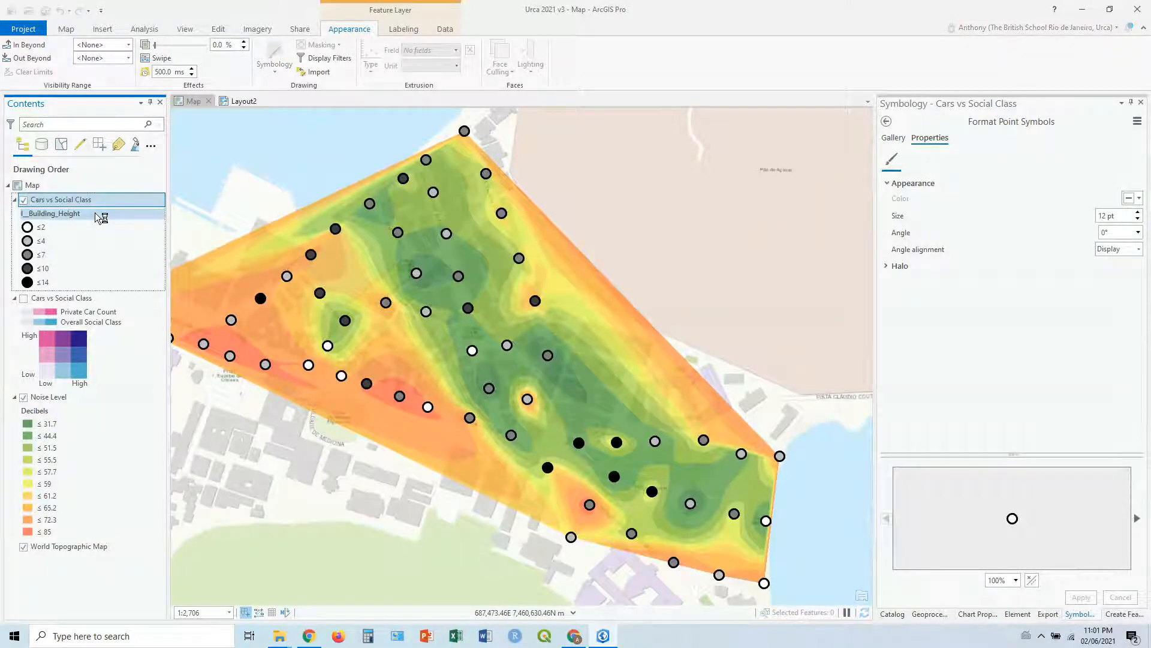
Step: Rename the Building Height layer's legend heading as Storeys
{"action": "left_click", "coordinate": [65, 217]}
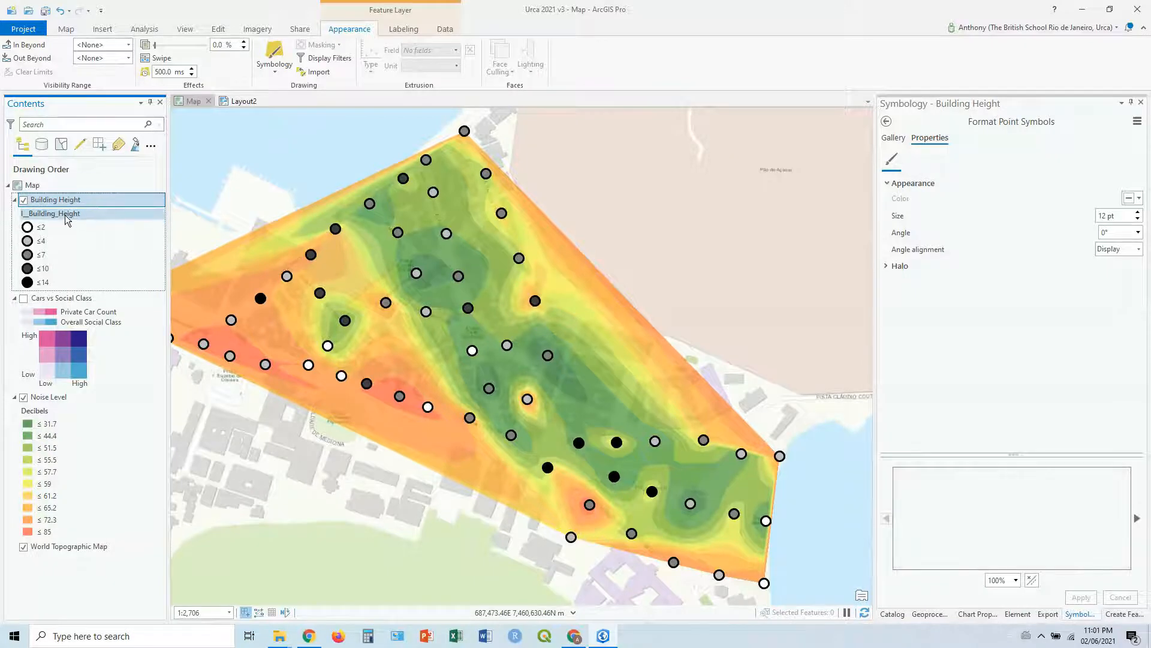
{"action": "left_click", "coordinate": [70, 221]}
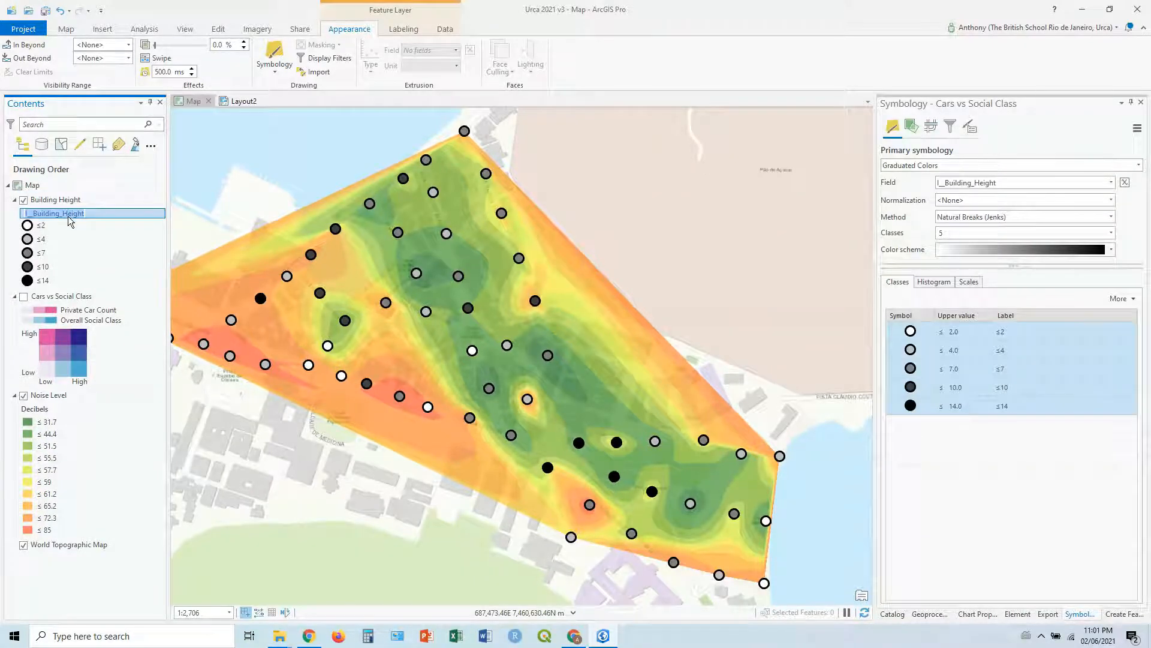
{"action": "type", "text": "Storeys"}
{"action": "key", "text": "Return"}
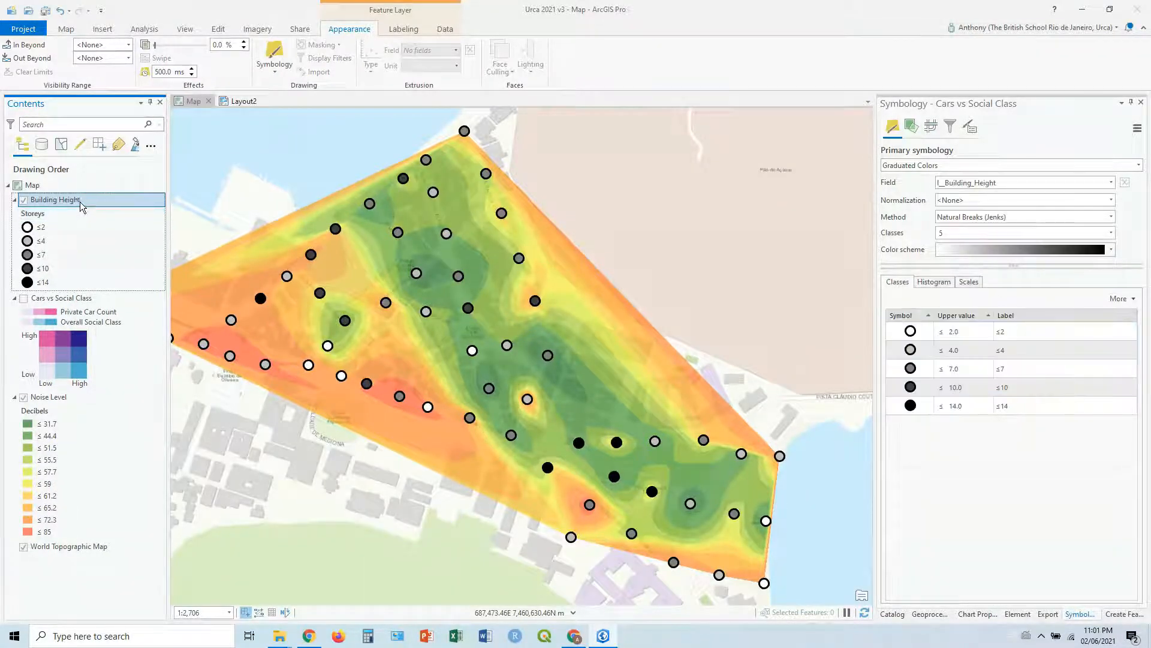
Step: Create a scatter plot from the Building Height layer with Distance_to_Ocean on the x-axis and n__Max_Noise_Level on the y-axis
{"action": "right_click", "coordinate": [53, 202]}
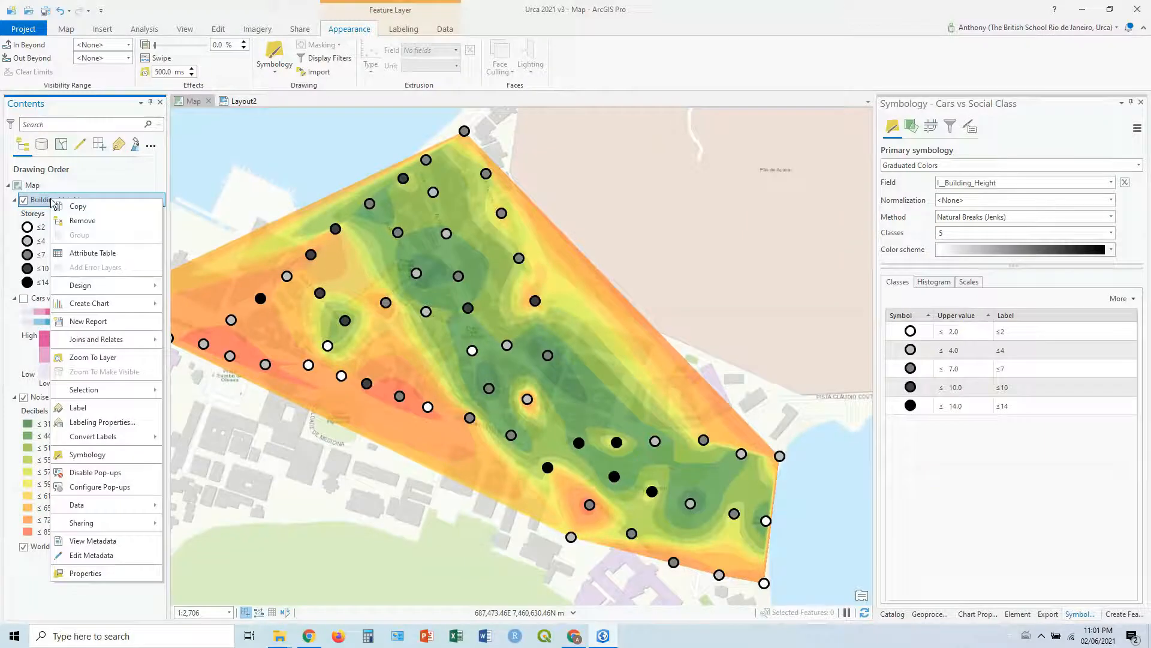
{"action": "mouse_move", "coordinate": [102, 311]}
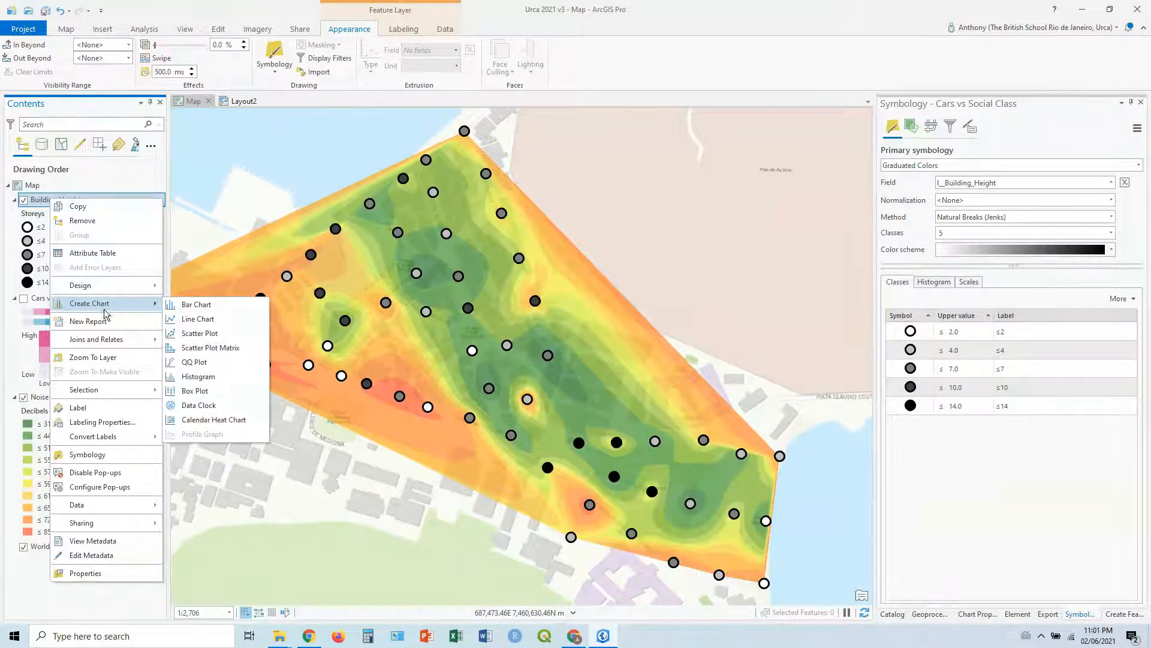
{"action": "left_click", "coordinate": [217, 333]}
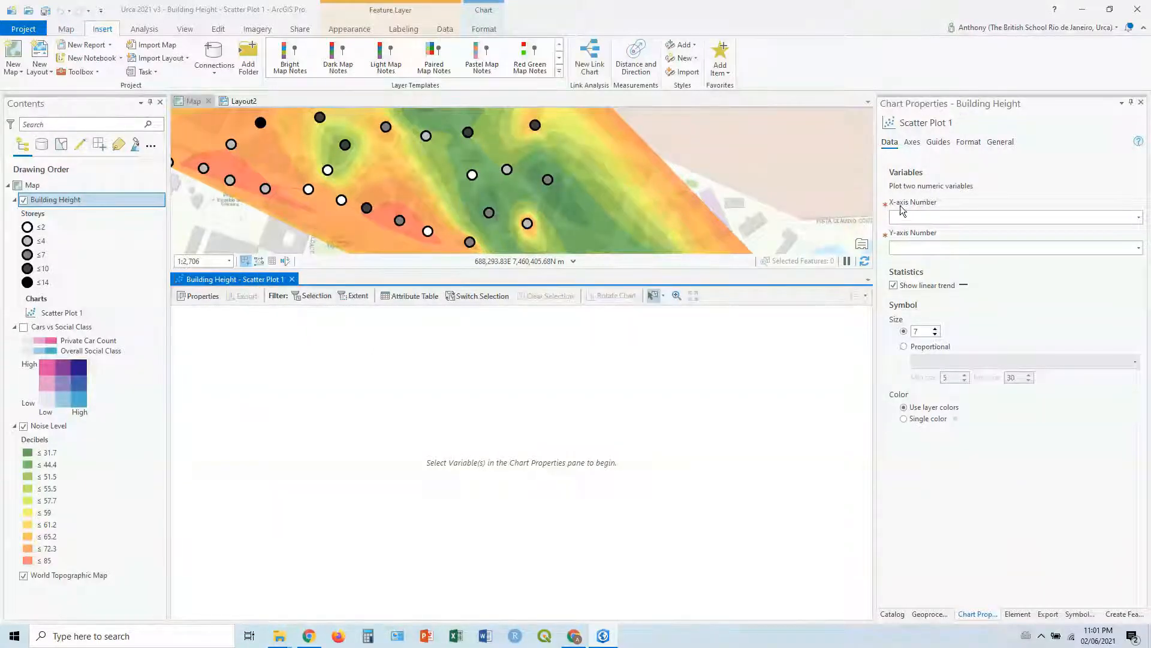
{"action": "left_click", "coordinate": [1138, 217]}
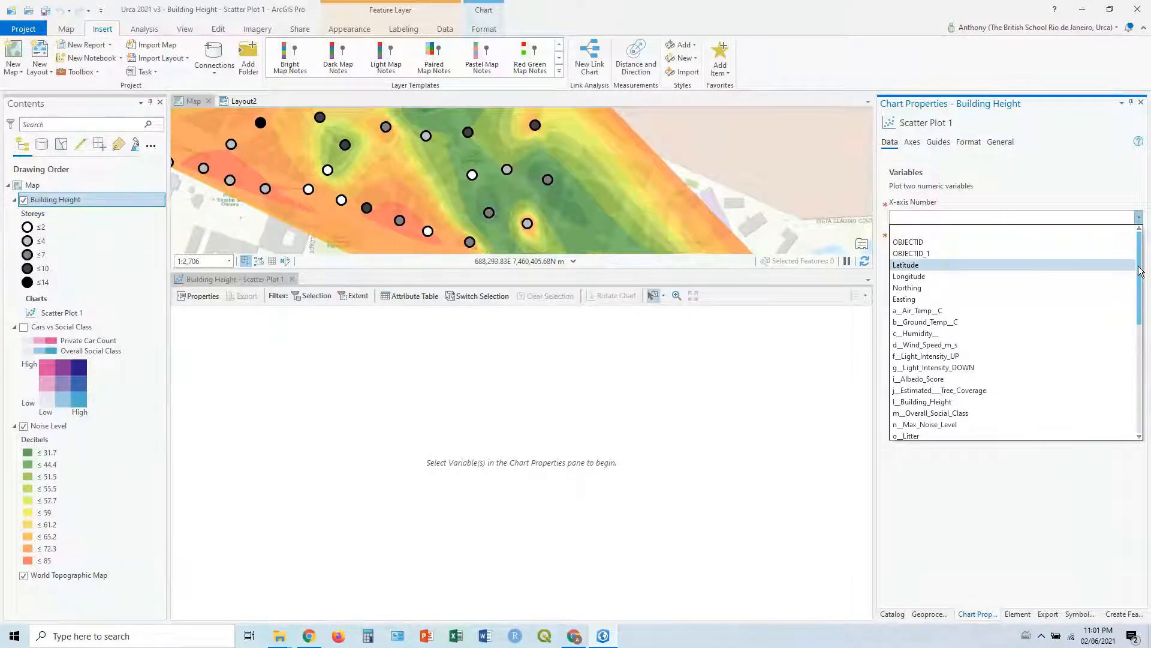
{"action": "left_click_drag", "start_coordinate": [1141, 271], "coordinate": [1150, 386]}
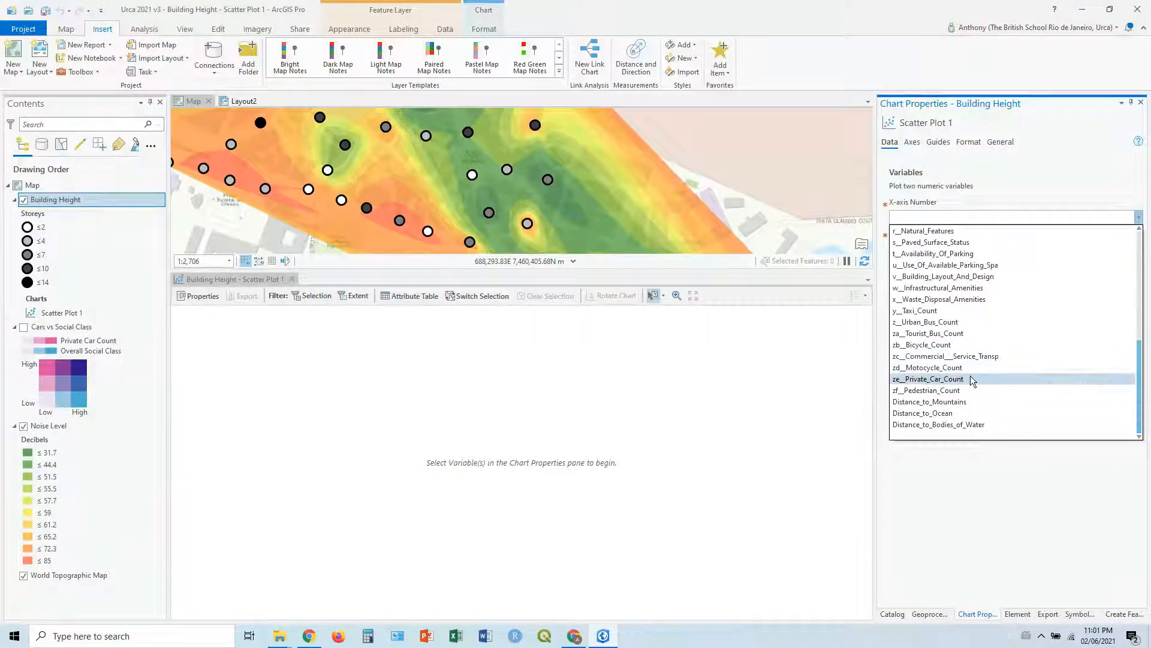
{"action": "left_click", "coordinate": [955, 413]}
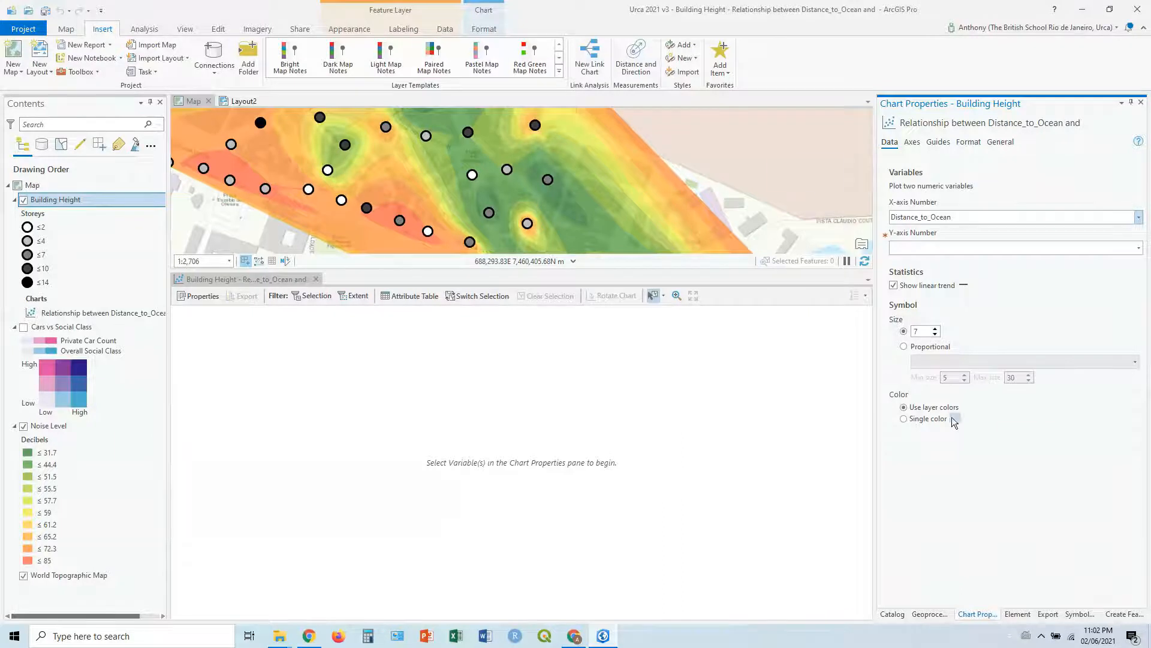
{"action": "left_click", "coordinate": [1137, 248]}
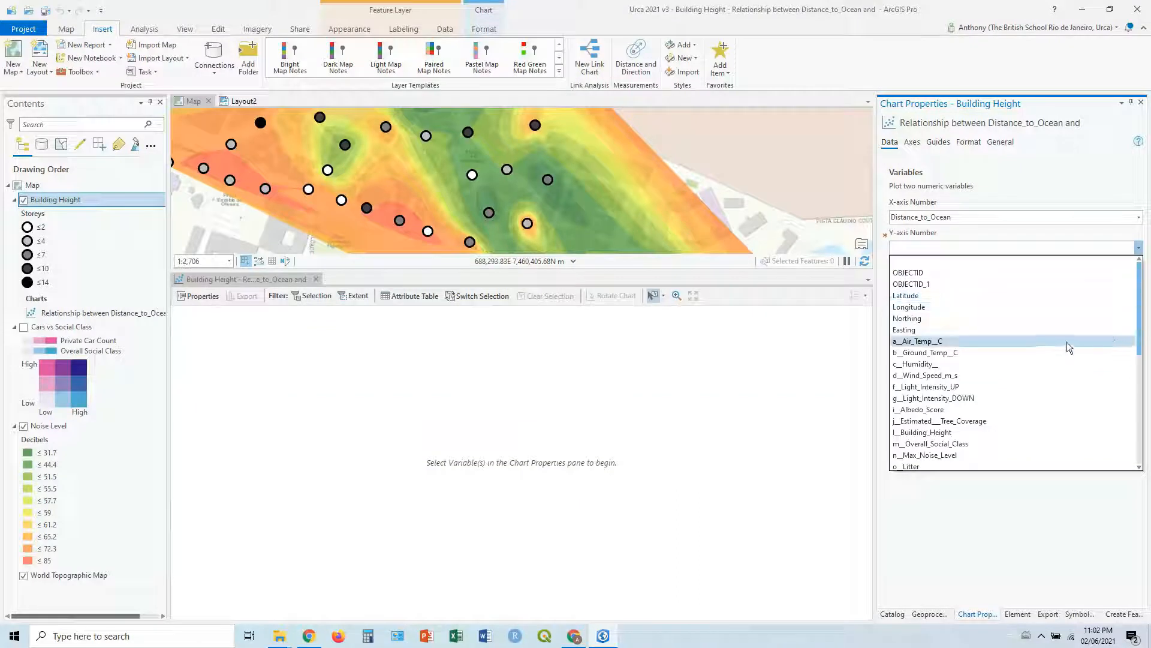
{"action": "left_click", "coordinate": [987, 455]}
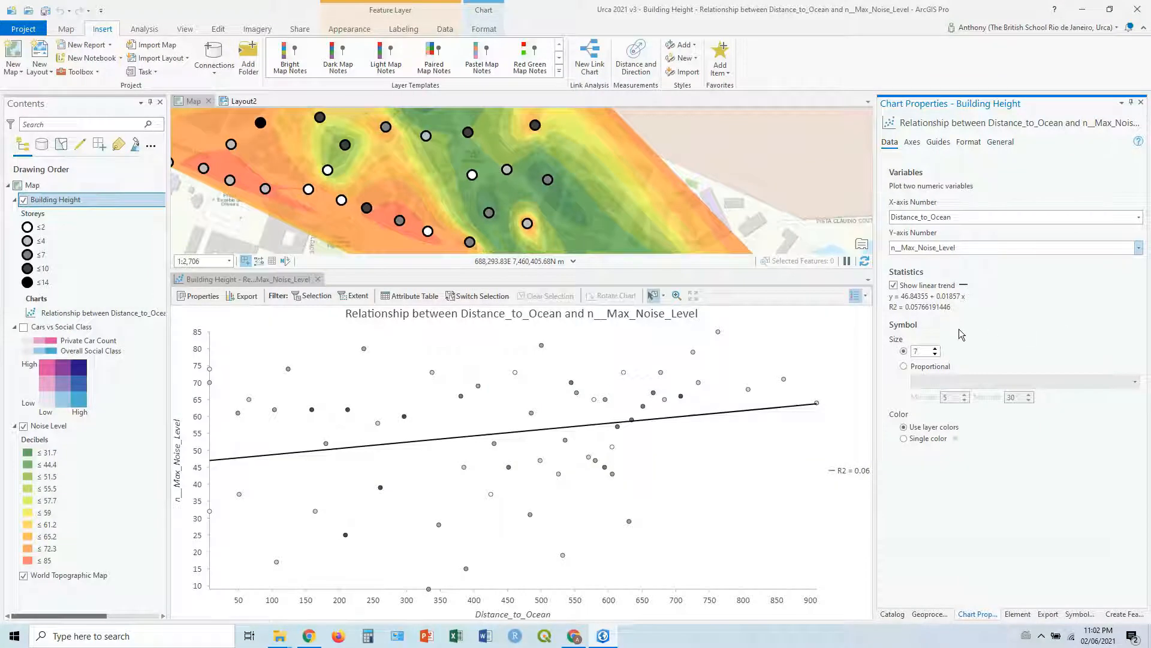
Step: Toggle the scatter plot's linear trend line off and back on, and set the fixed symbol size to 10
{"action": "left_click", "coordinate": [895, 286]}
{"action": "left_click", "coordinate": [893, 286]}
{"action": "mouse_move", "coordinate": [665, 405]}
{"action": "left_click", "coordinate": [935, 349]}
{"action": "left_click", "coordinate": [935, 349]}
{"action": "left_click", "coordinate": [935, 348]}
{"action": "left_click", "coordinate": [935, 349]}
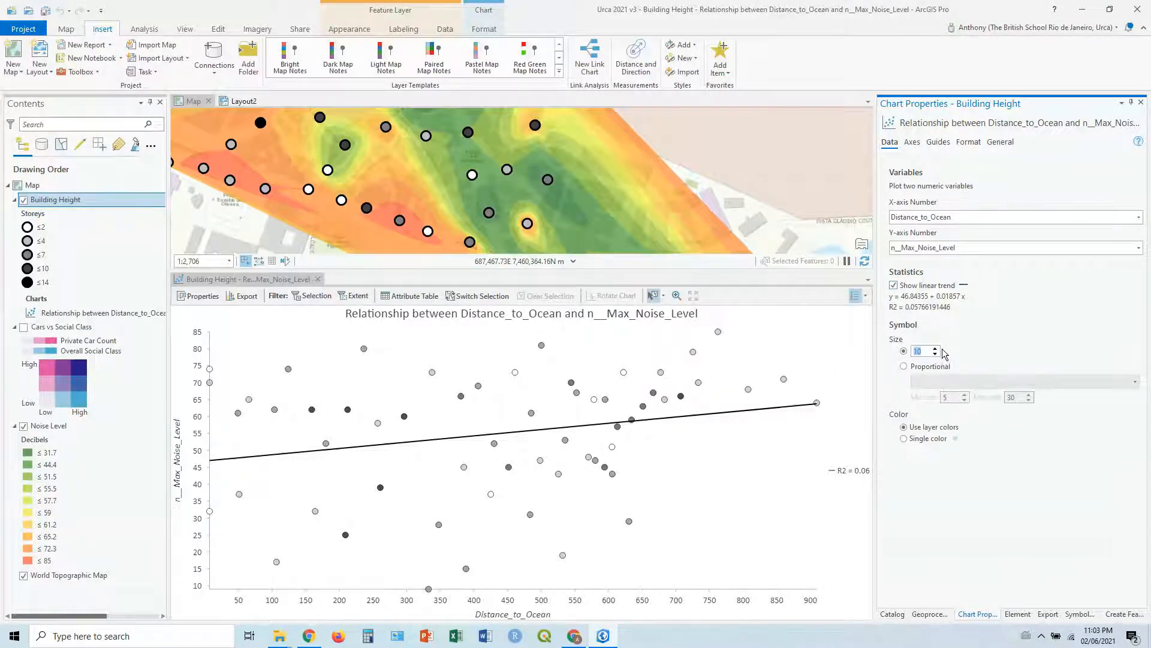
Step: Size the scatter plot symbols proportionally by m__Overall_Social_Class, with a minimum size of 5 and a maximum size of 20
{"action": "left_click", "coordinate": [907, 367]}
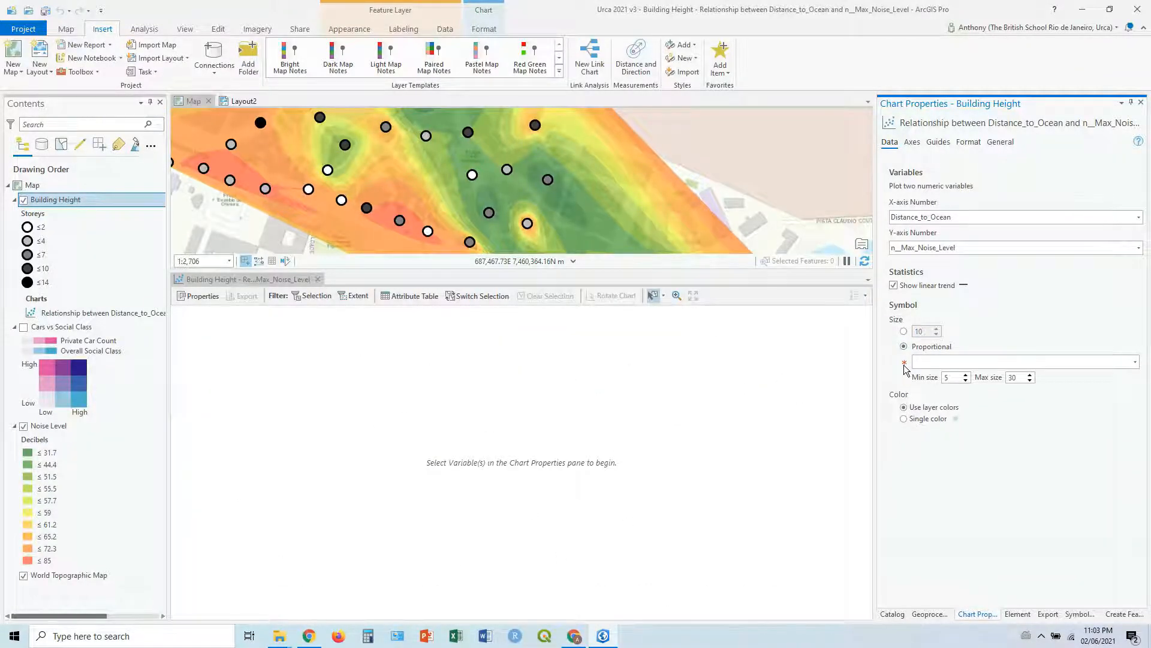
{"action": "left_click", "coordinate": [1135, 364]}
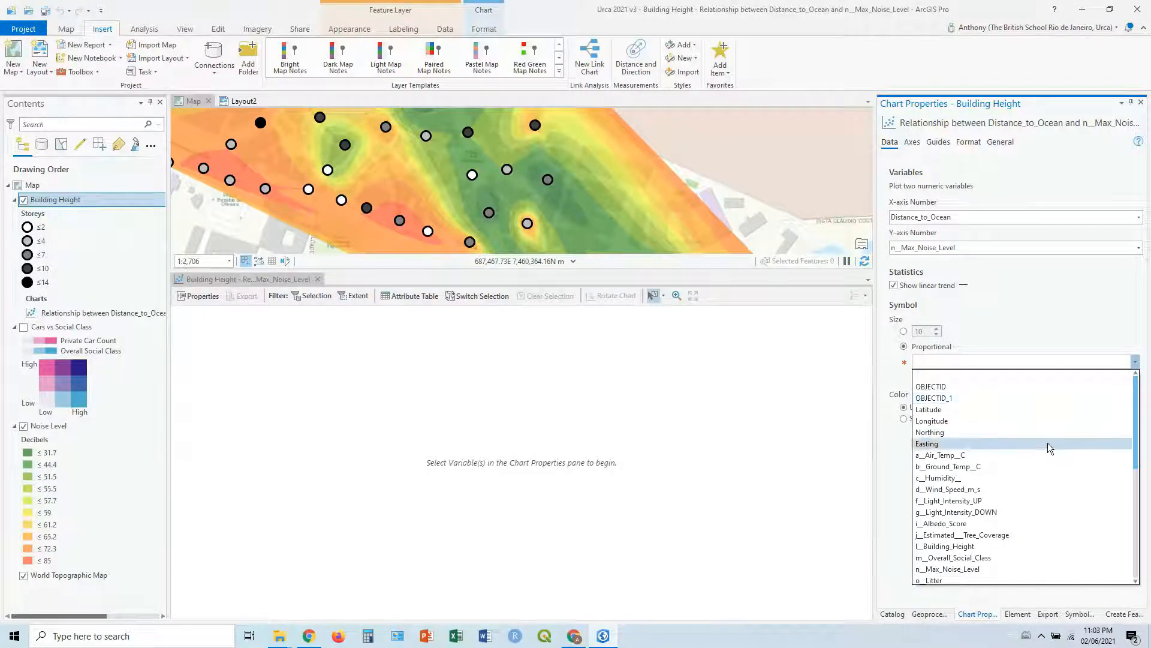
{"action": "left_click", "coordinate": [988, 557]}
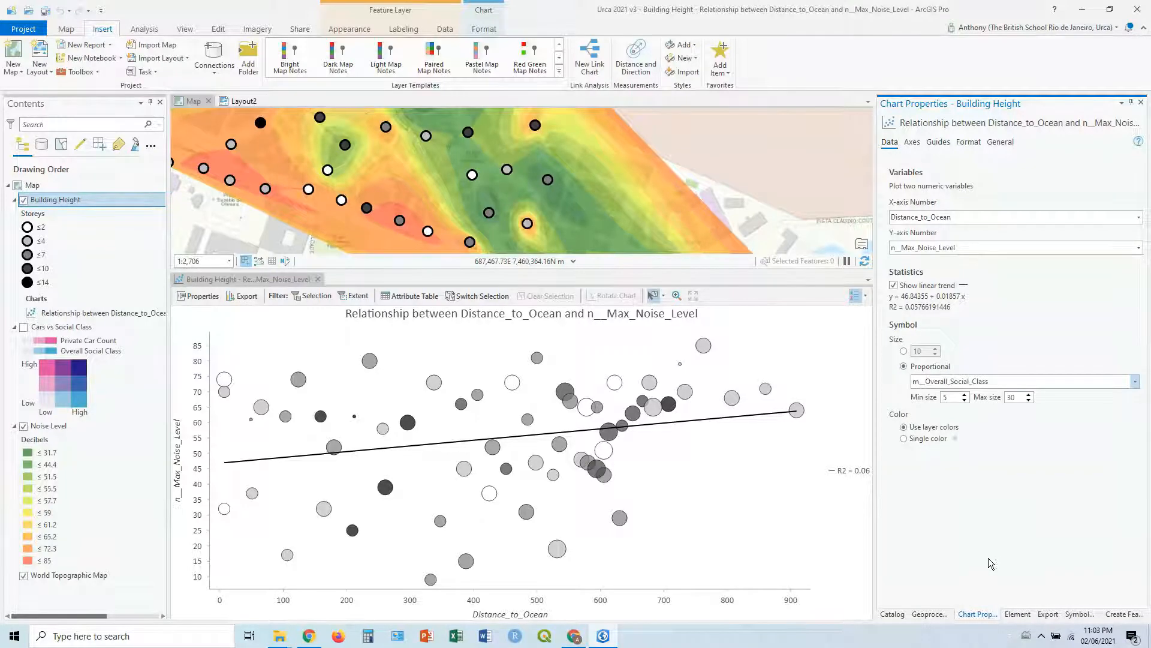
{"action": "left_click", "coordinate": [964, 400]}
{"action": "left_click", "coordinate": [1029, 400]}
{"action": "left_click", "coordinate": [1029, 401]}
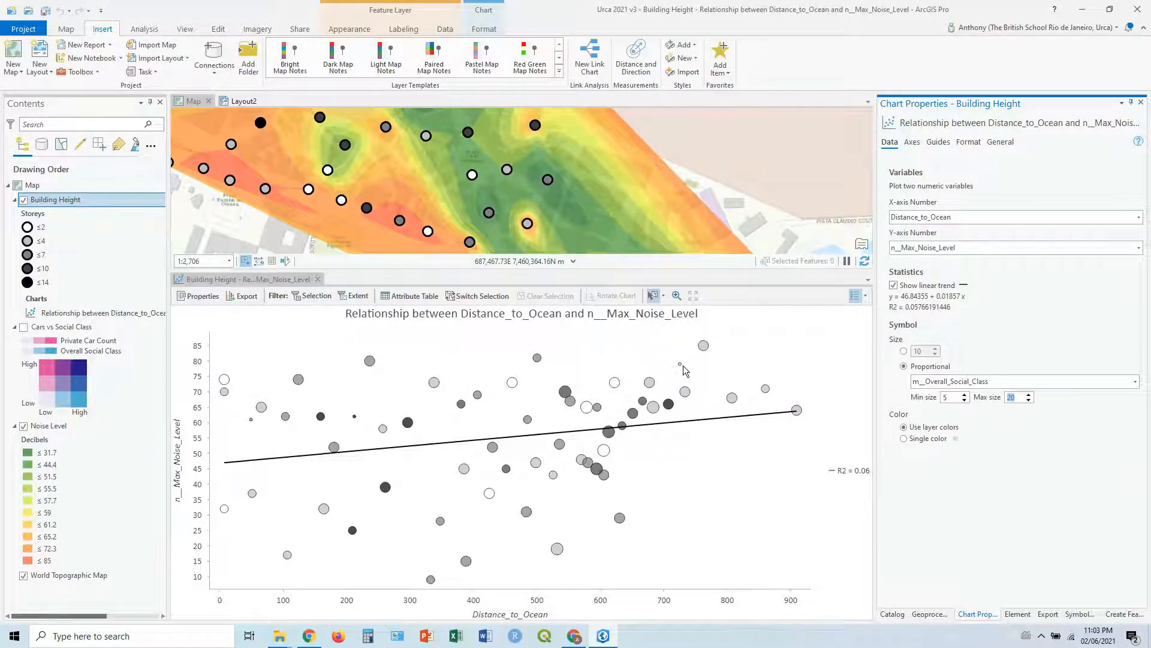
{"action": "mouse_move", "coordinate": [684, 367]}
{"action": "mouse_move", "coordinate": [452, 404]}
Step: Add an X-axis guide to the scatter plot spanning 0 to 50 and label it "Up to the boardwalk"
{"action": "left_click", "coordinate": [914, 145]}
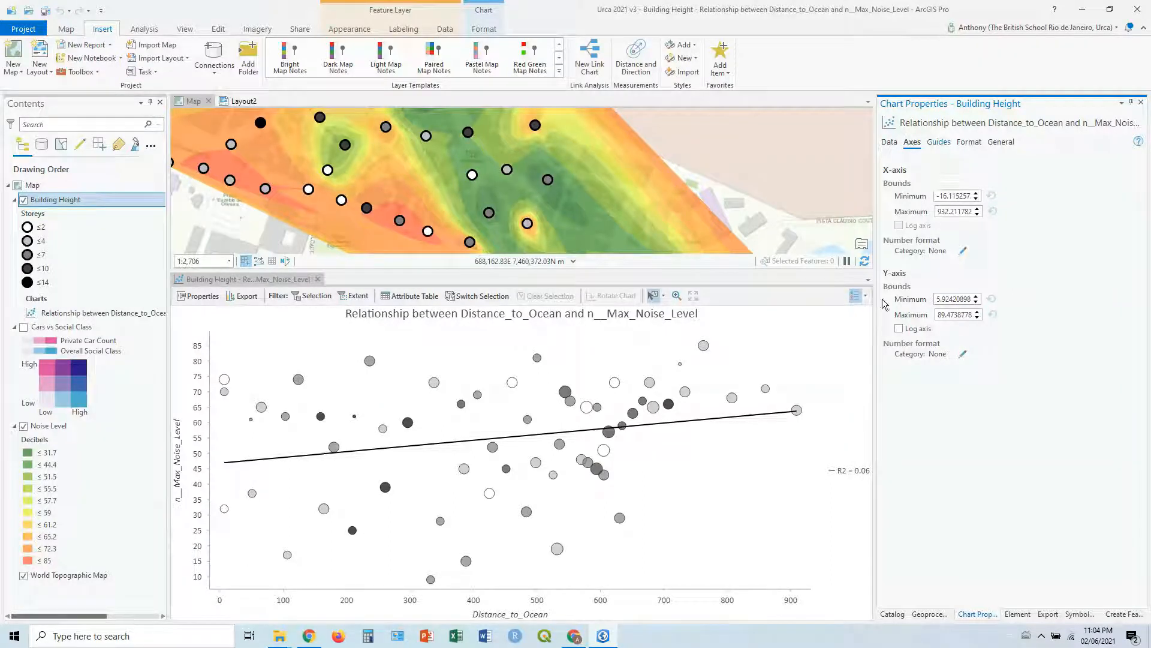
{"action": "left_click", "coordinate": [939, 142]}
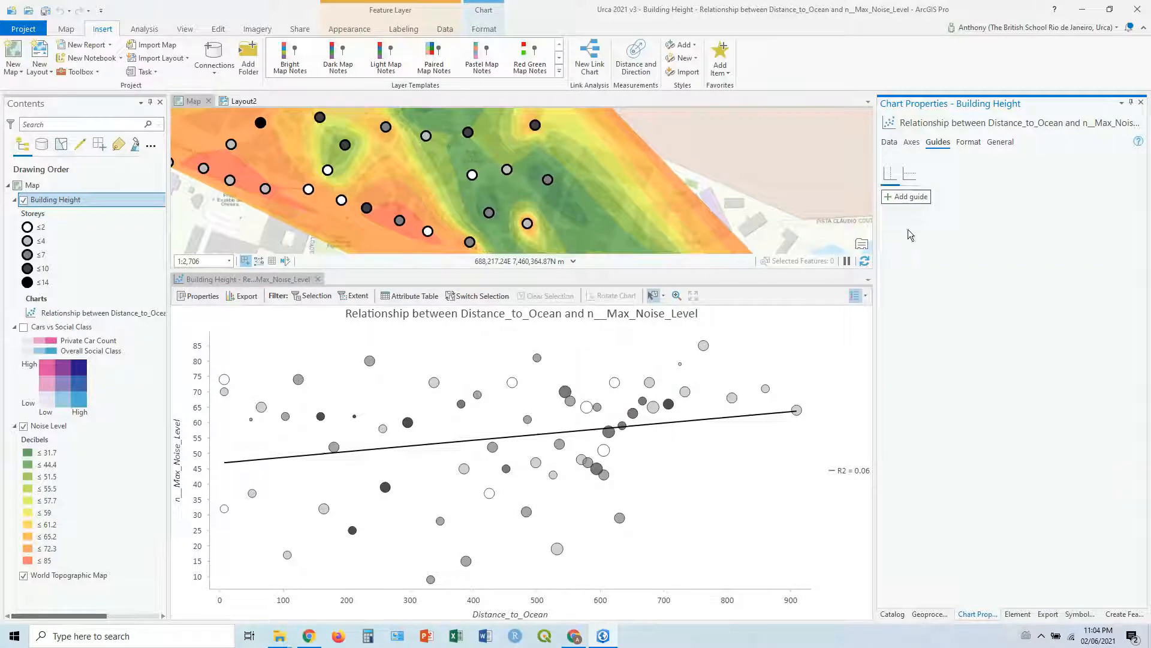
{"action": "left_click", "coordinate": [924, 198]}
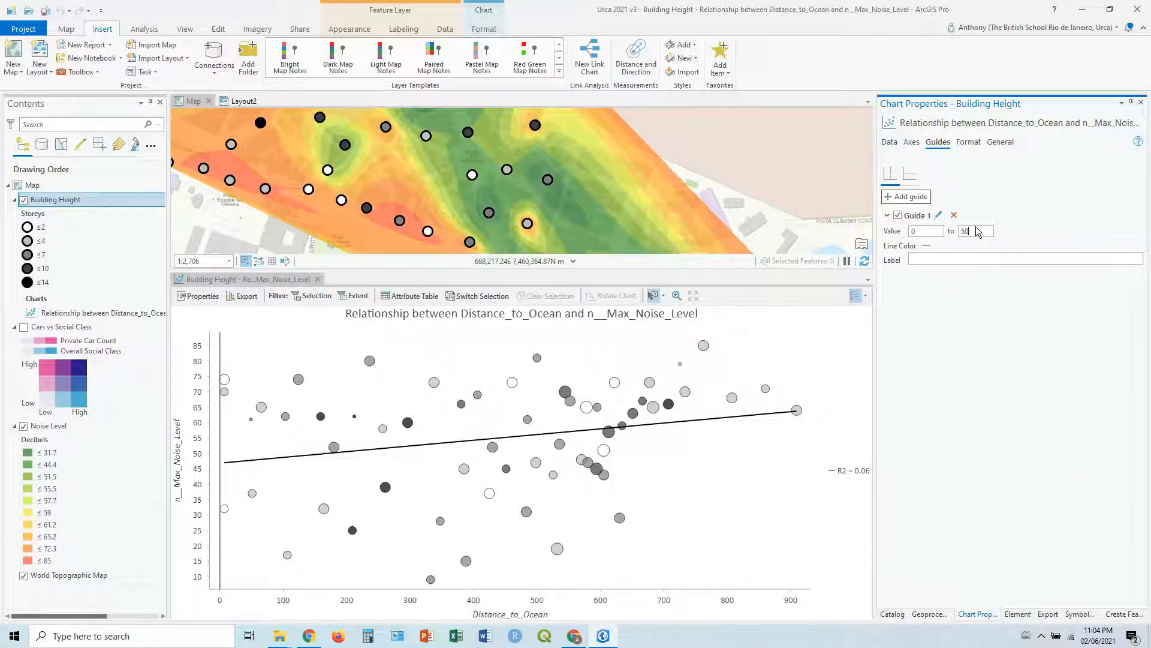
{"action": "key", "text": "Return"}
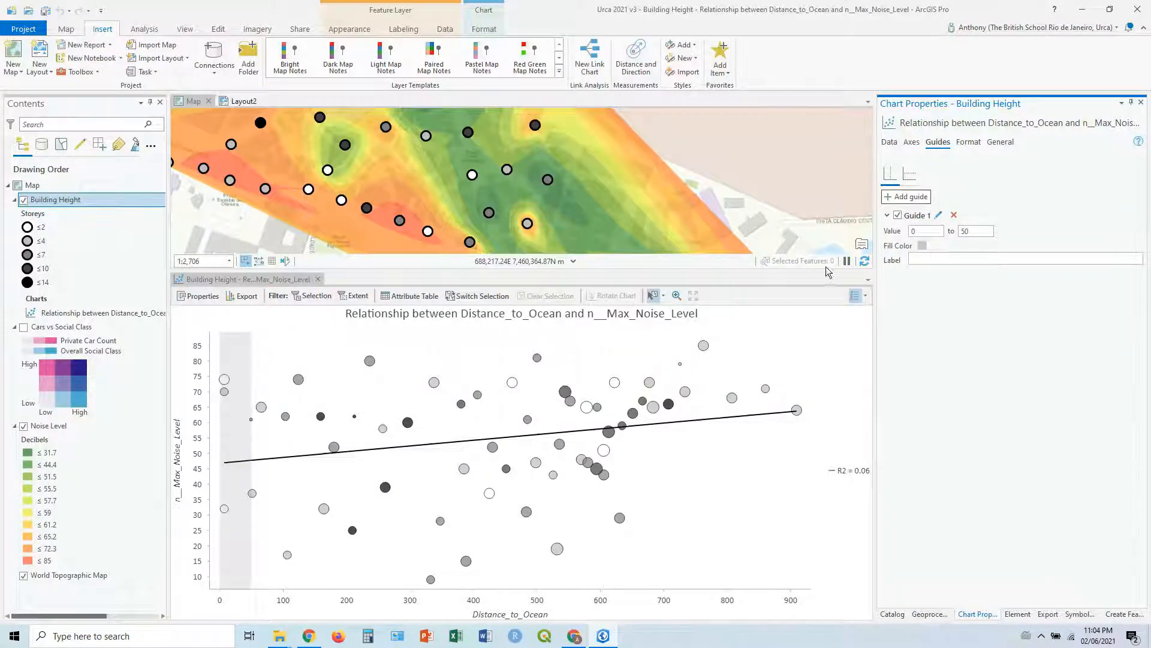
{"action": "left_click", "coordinate": [944, 259]}
{"action": "type", "text": "Up to the boardwalk"}
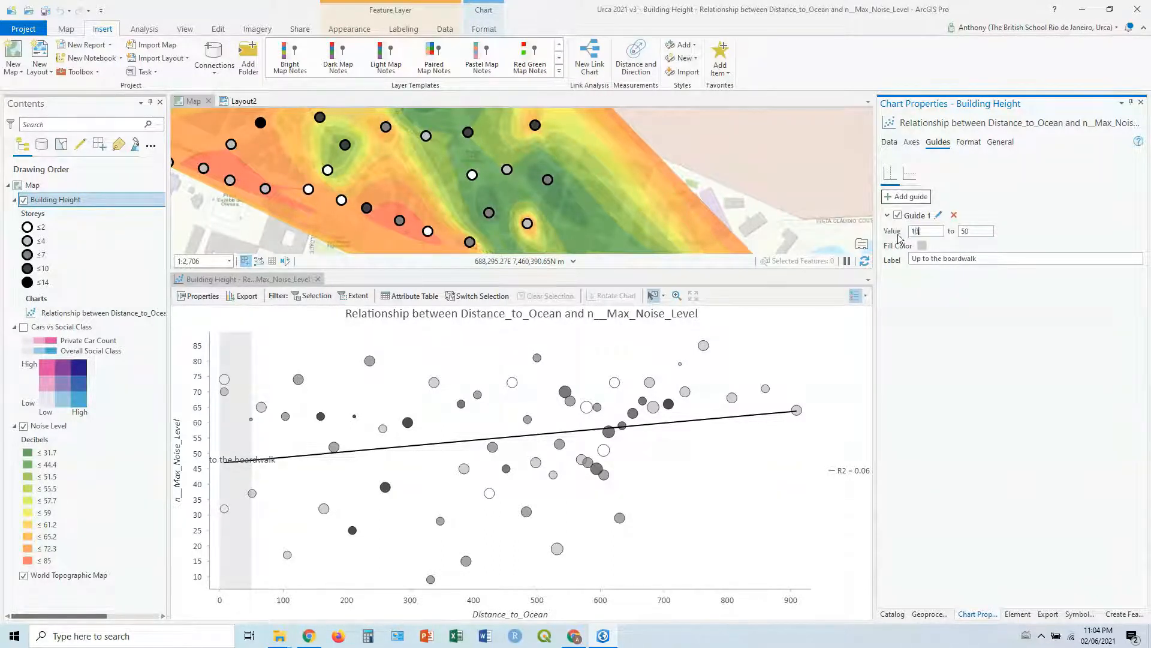
Step: Change the X-axis guide's range to 100–500 and turn the guide off
{"action": "left_click", "coordinate": [970, 230]}
{"action": "type", "text": "0"}
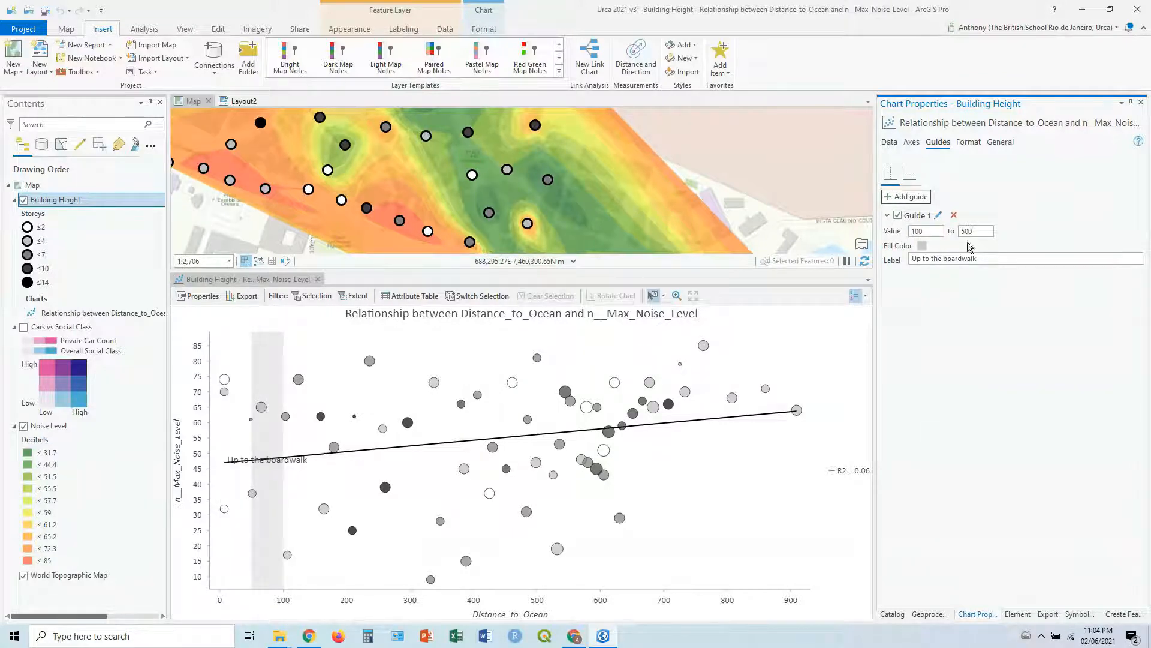
{"action": "left_click", "coordinate": [990, 258]}
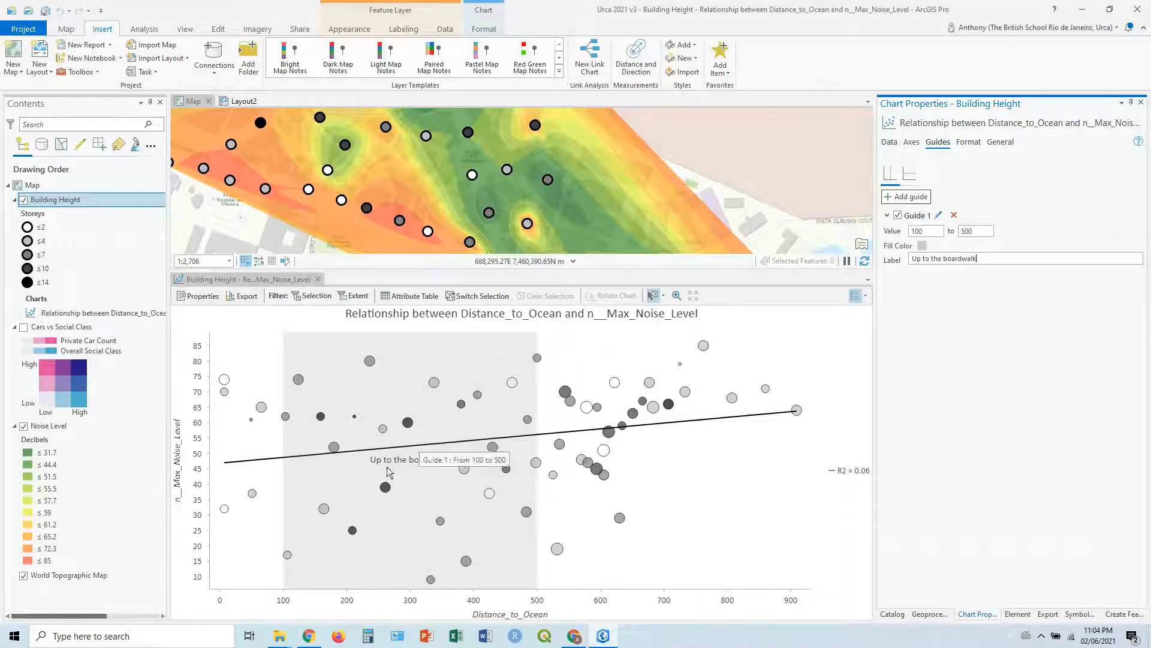
{"action": "left_click", "coordinate": [900, 215]}
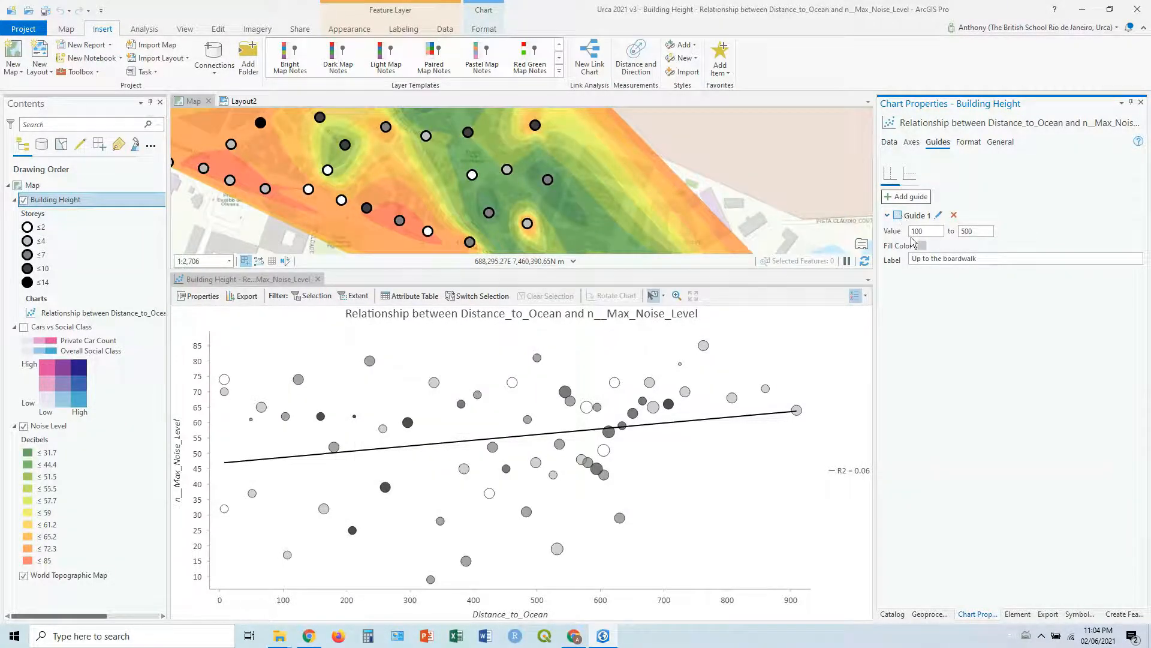
Step: Remove "Relationship between" from the chart title and reword its first variable as "Distance to Ocean (m)"
{"action": "left_click", "coordinate": [967, 142]}
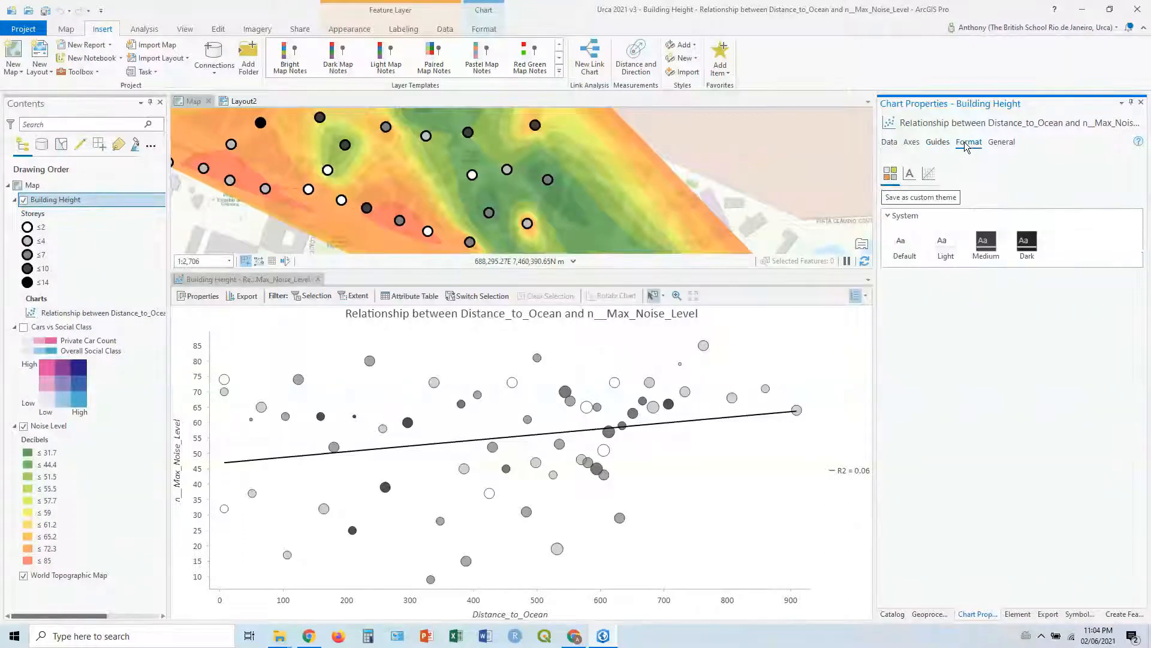
{"action": "left_click", "coordinate": [1001, 142]}
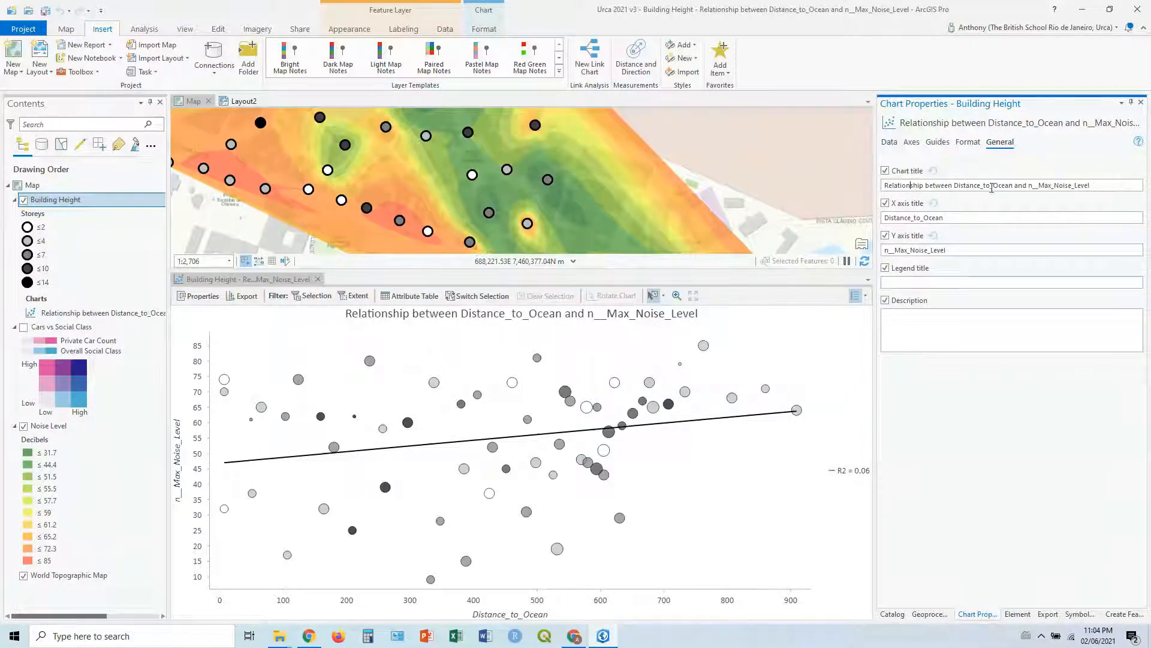
{"action": "left_click_drag", "start_coordinate": [956, 185], "coordinate": [884, 186]}
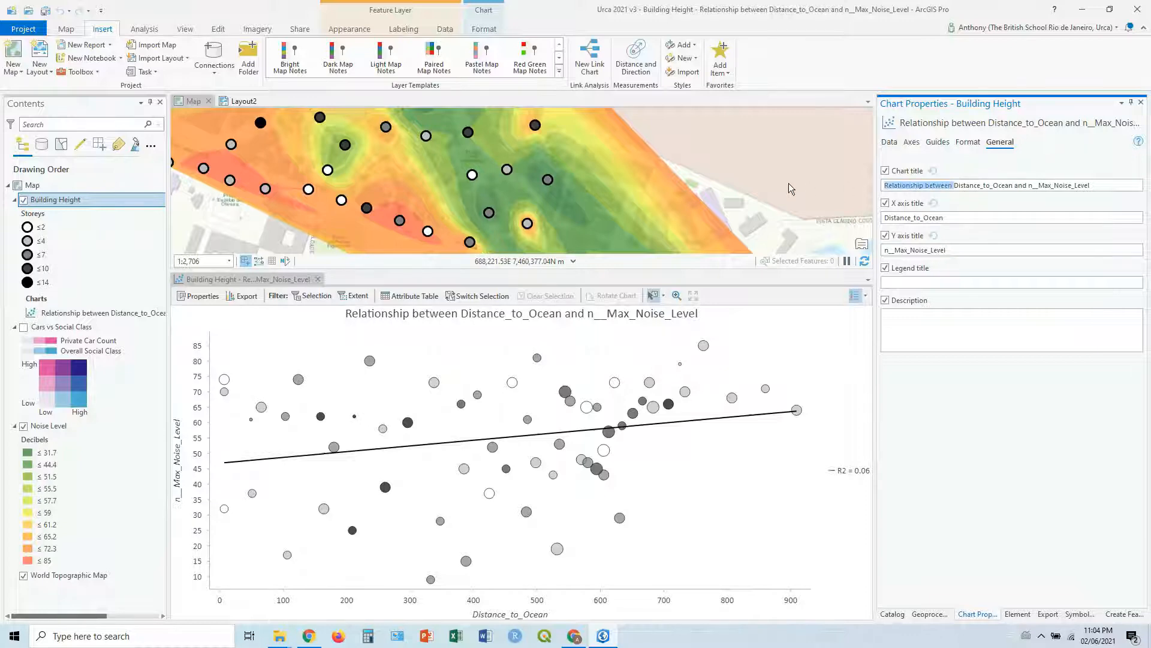
{"action": "key", "text": "BackSpace"}
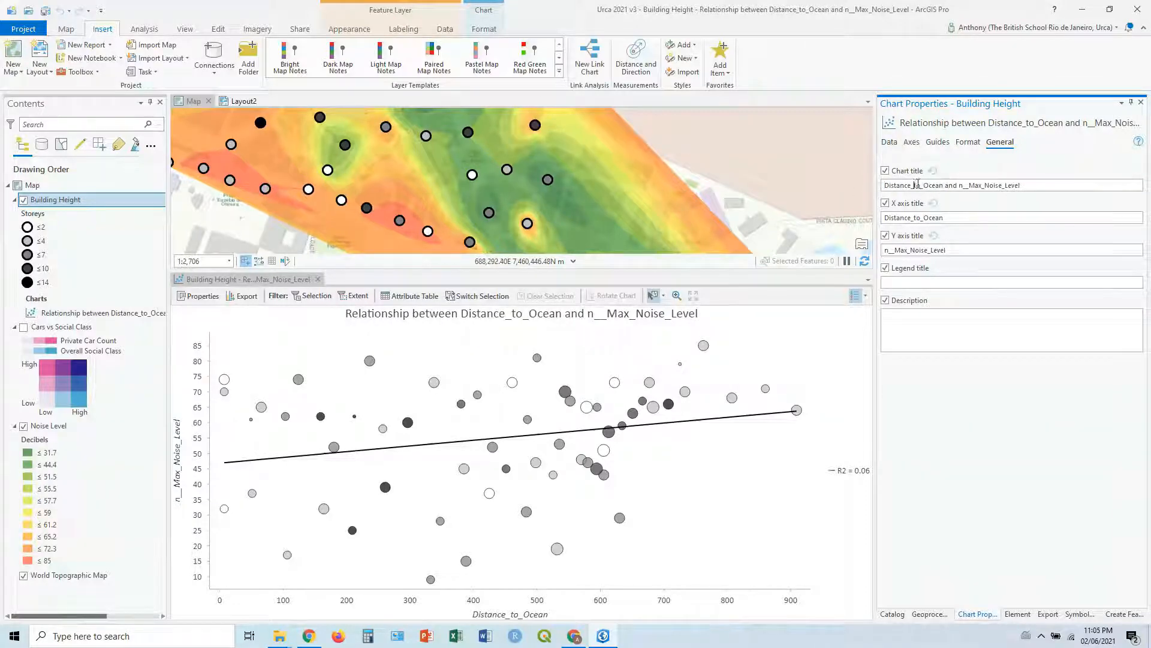
{"action": "left_click", "coordinate": [916, 185]}
{"action": "key", "text": "BackSpace"}
{"action": "key", "text": "BackSpace"}
{"action": "left_click", "coordinate": [944, 187]}
{"action": "type", "text": "(m"}
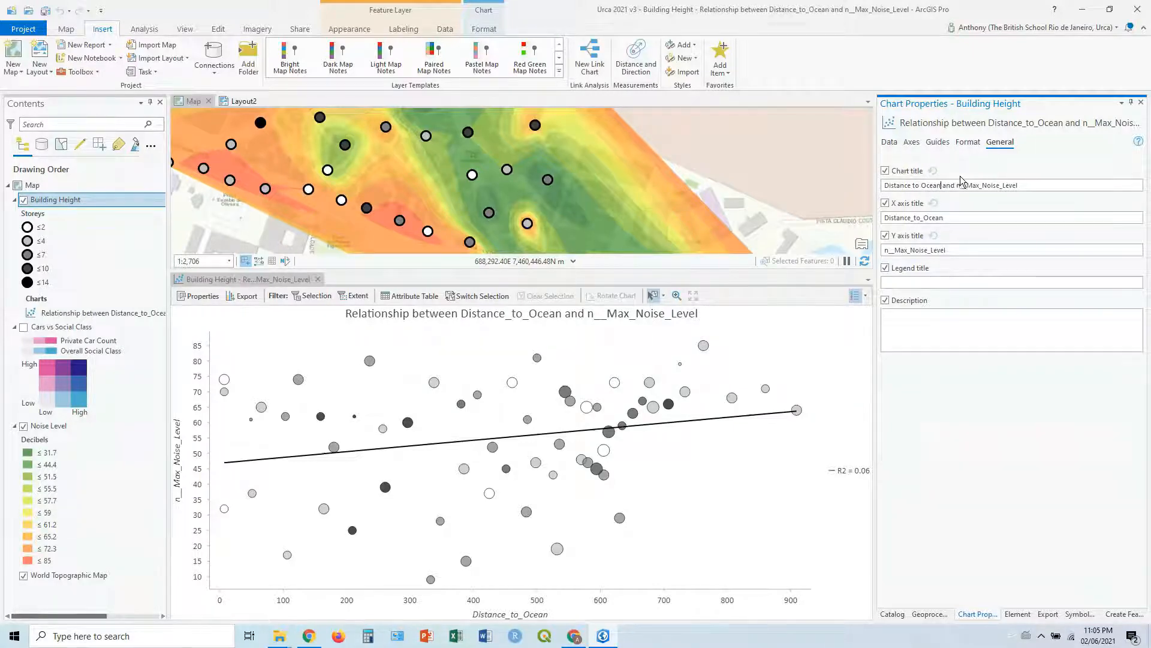
{"action": "type", "text": ")"}
Step: Complete the chart title with "vs Max Noise Level (Decibels)" and set the X axis title to "Distance to Ocean (m)"
{"action": "left_click_drag", "start_coordinate": [970, 187], "coordinate": [953, 188]}
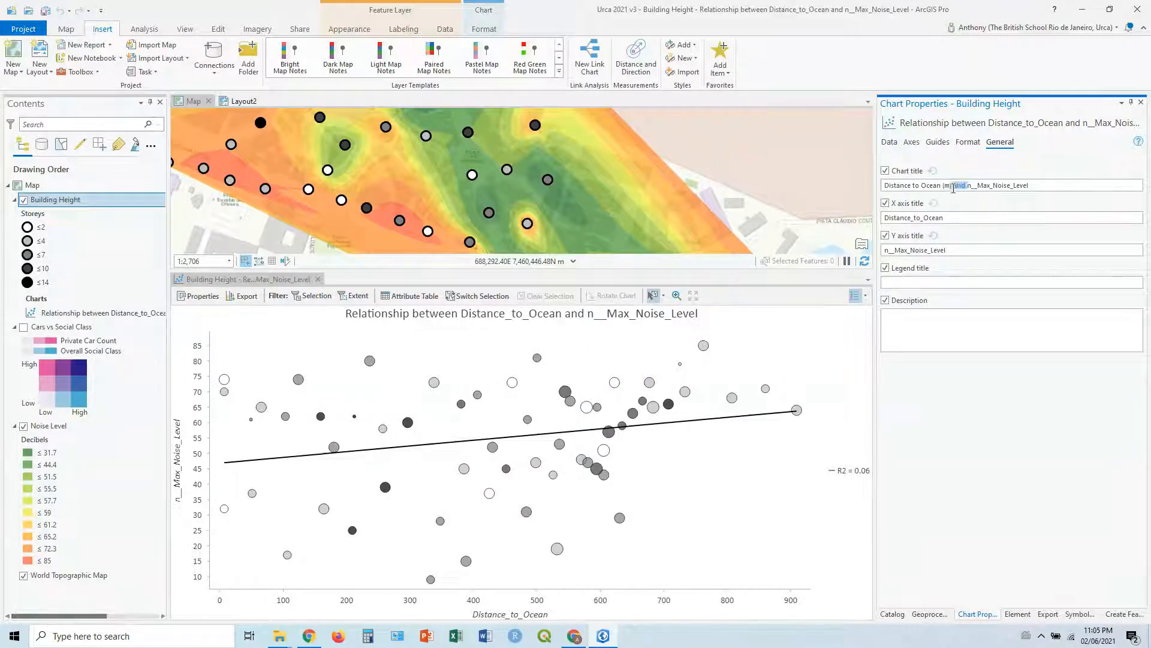
{"action": "type", "text": "vs Max"}
{"action": "type", "text": " Noise Lev"}
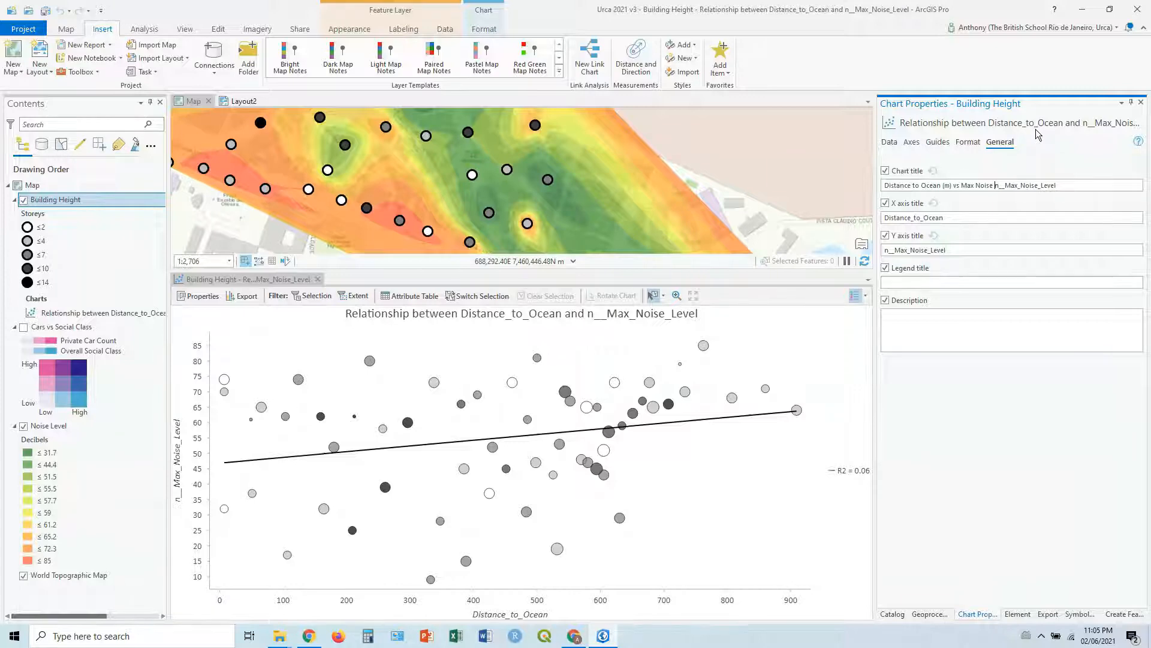
{"action": "type", "text": "el (Decibels"}
{"action": "key", "text": "Delete"}
{"action": "key", "text": "Delete"}
{"action": "key", "text": "Delete"}
{"action": "key", "text": "Delete"}
{"action": "key", "text": "Delete"}
{"action": "key", "text": "Delete"}
{"action": "key", "text": "Delete"}
{"action": "key", "text": "Delete"}
{"action": "key", "text": "Delete"}
{"action": "key", "text": "Delete"}
{"action": "key", "text": "Delete"}
{"action": "key", "text": "Delete"}
{"action": "key", "text": "Delete"}
{"action": "key", "text": "Delete"}
{"action": "key", "text": "Delete"}
{"action": "key", "text": "Delete"}
{"action": "key", "text": "Delete"}
{"action": "key", "text": "Delete"}
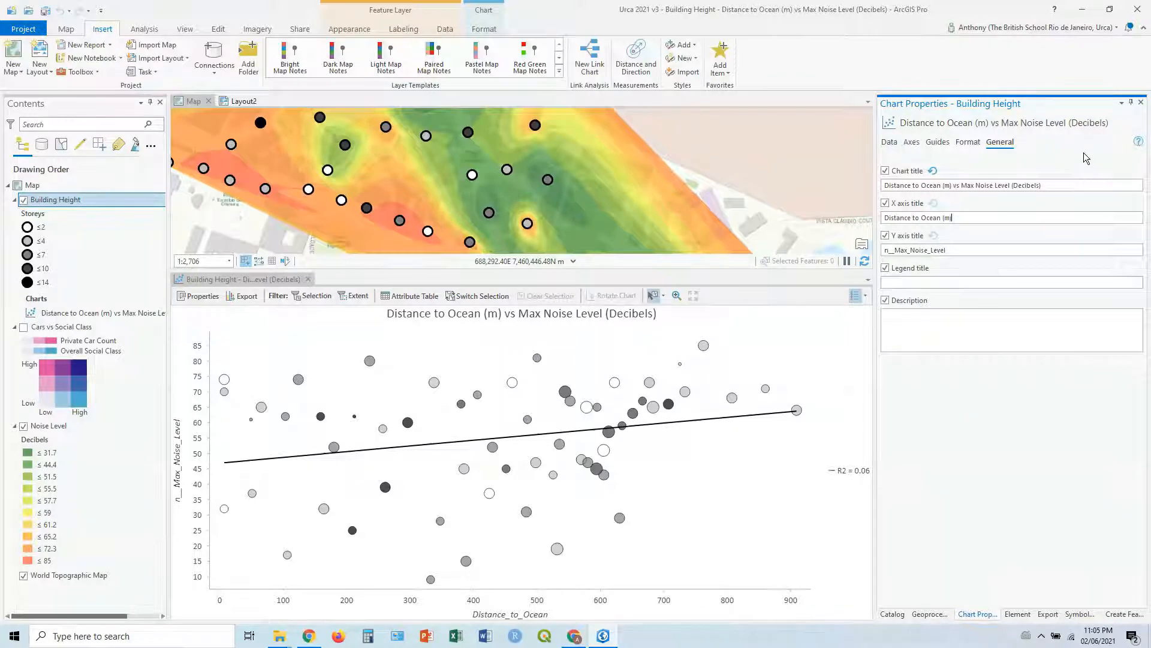
Step: Set the Y axis title to "Max Noise Level (Decibels)" and turn off the legend title
{"action": "left_click_drag", "start_coordinate": [896, 253], "coordinate": [869, 257]}
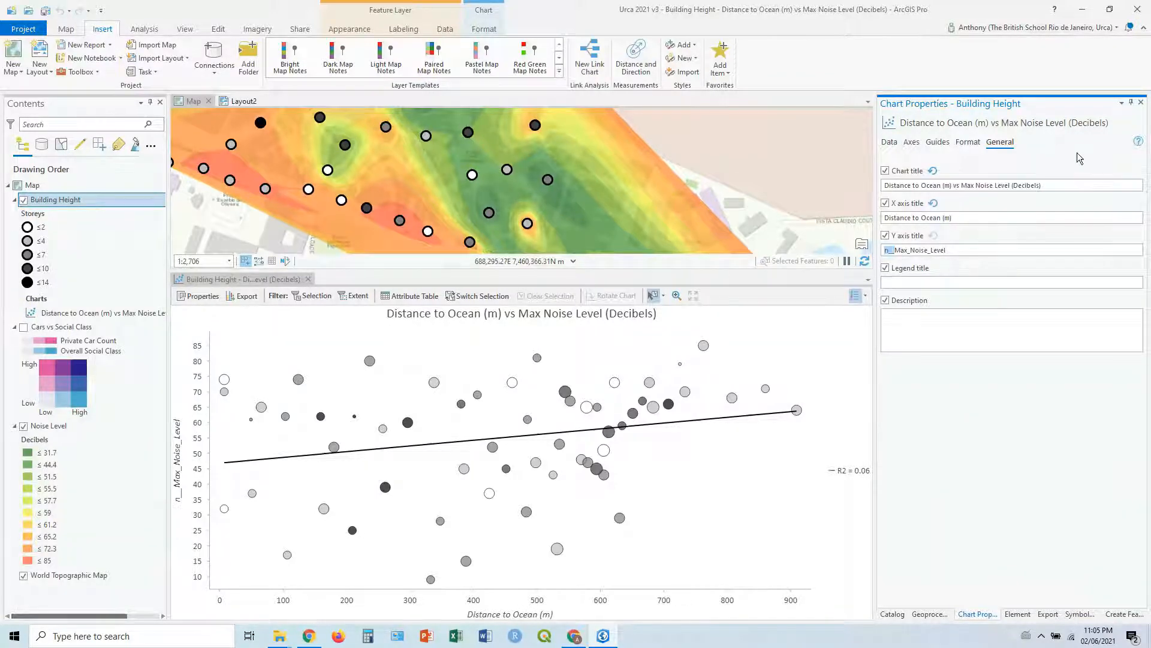
{"action": "key", "text": "BackSpace"}
{"action": "left_click_drag", "start_coordinate": [1042, 185], "coordinate": [974, 194]}
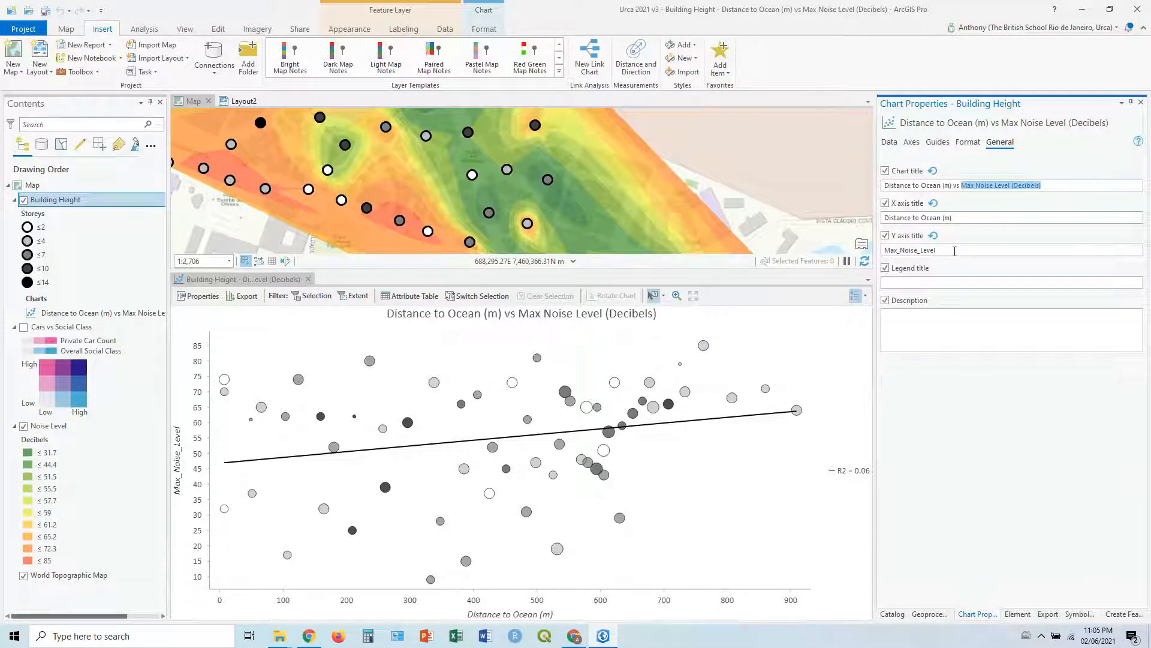
{"action": "left_click_drag", "start_coordinate": [954, 252], "coordinate": [878, 251]}
{"action": "type", "text": "Max Noise Level (Decibels)"}
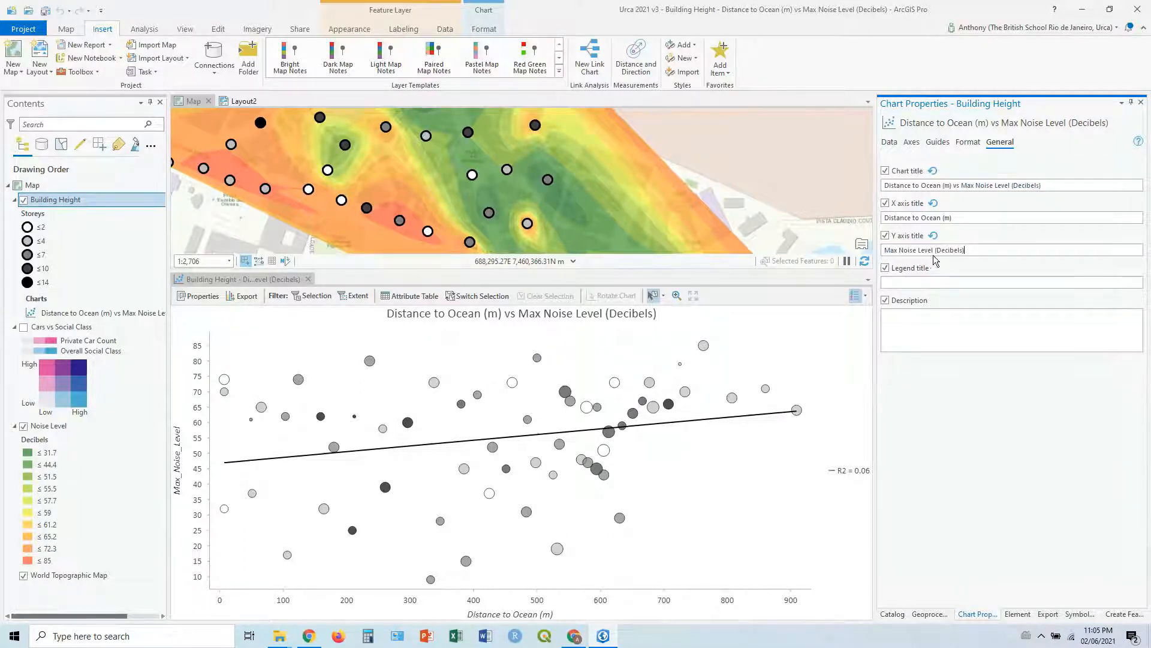
{"action": "left_click", "coordinate": [888, 268]}
{"action": "left_click", "coordinate": [886, 269]}
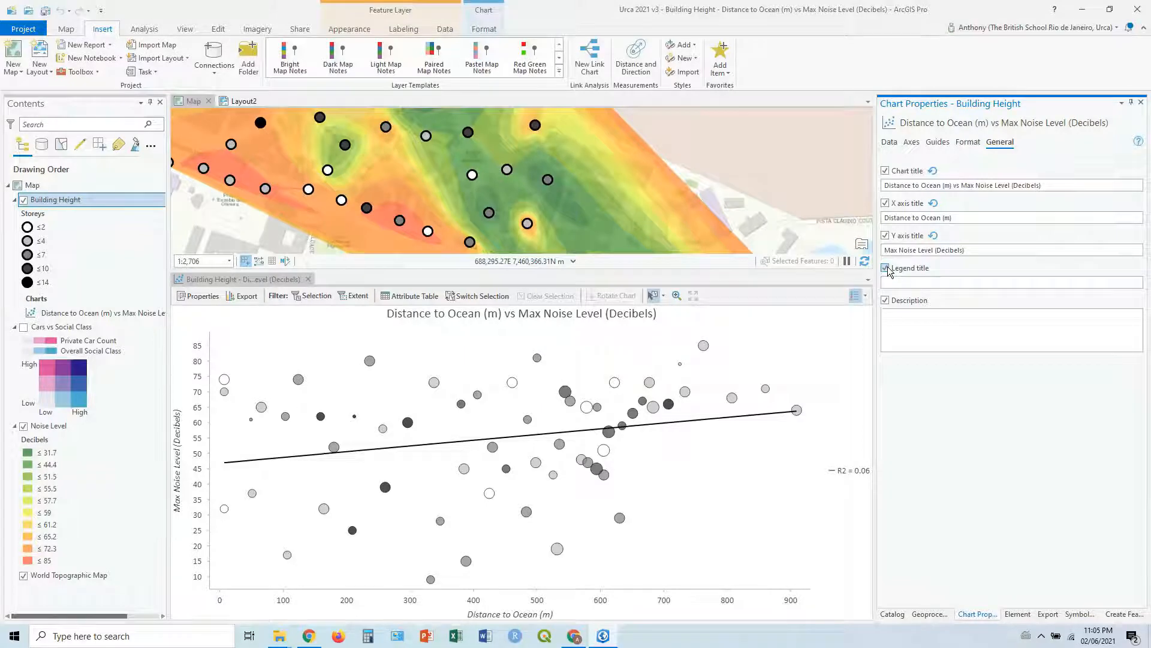
{"action": "left_click", "coordinate": [887, 268]}
Step: Export the scatter plot to the Desktop as "Distance Ocean Max Noise Chart.jpg"
{"action": "left_click", "coordinate": [246, 297]}
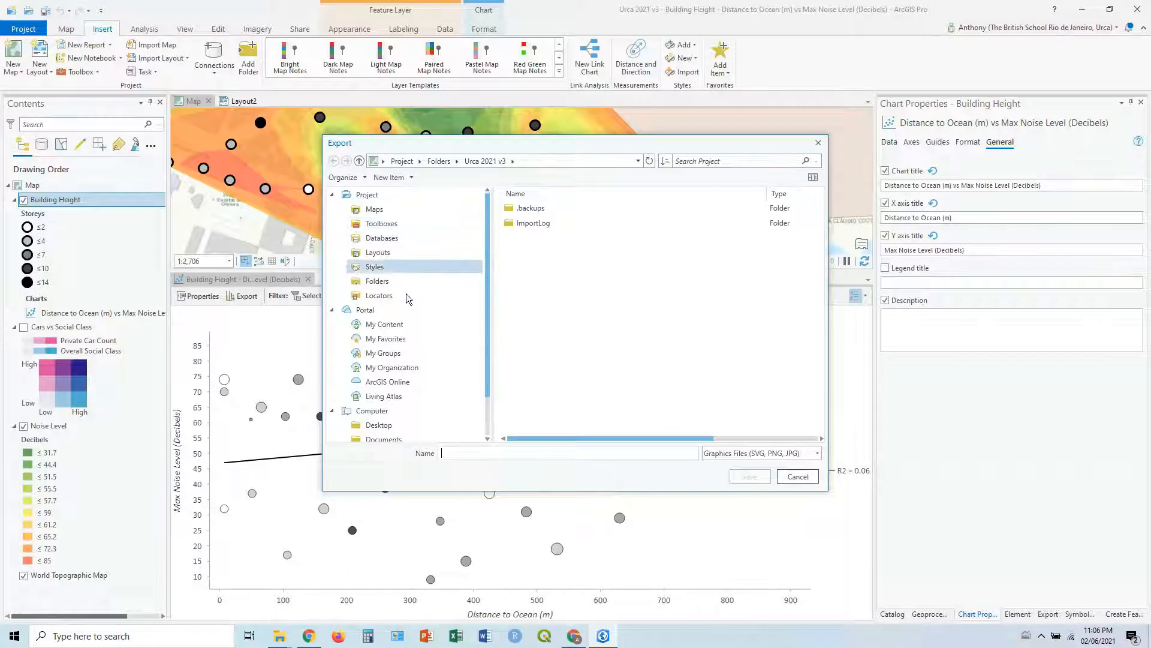
{"action": "scroll", "coordinate": [407, 315], "scroll_direction": "down", "scroll_amount": 1}
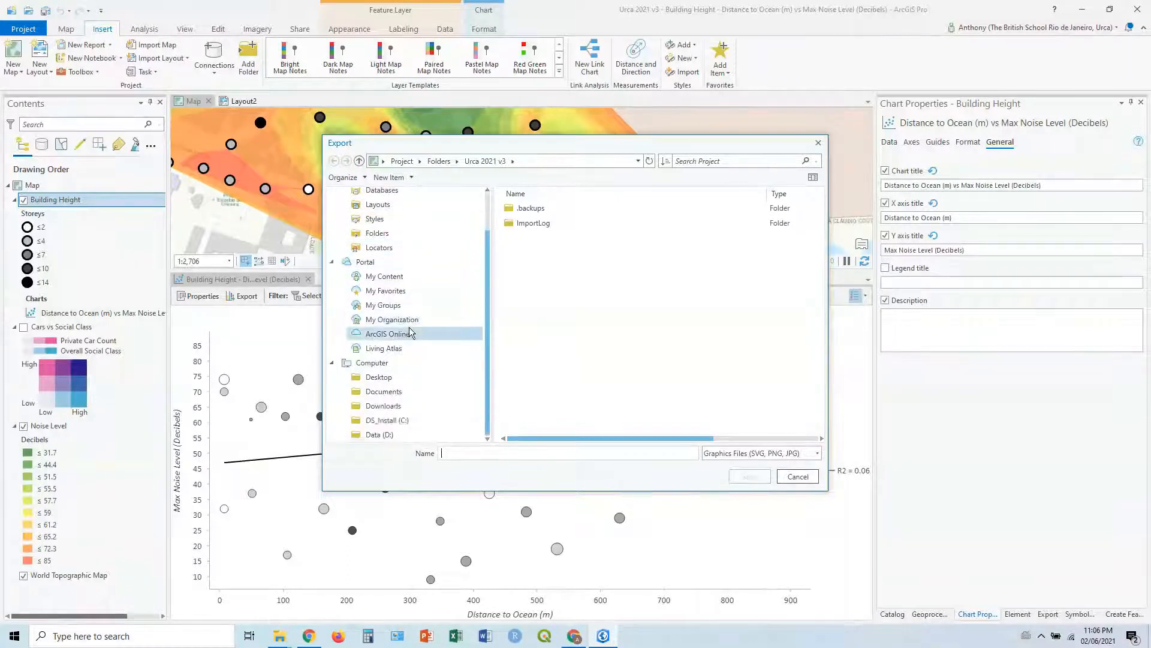
{"action": "left_click", "coordinate": [384, 378]}
{"action": "left_click", "coordinate": [495, 456]}
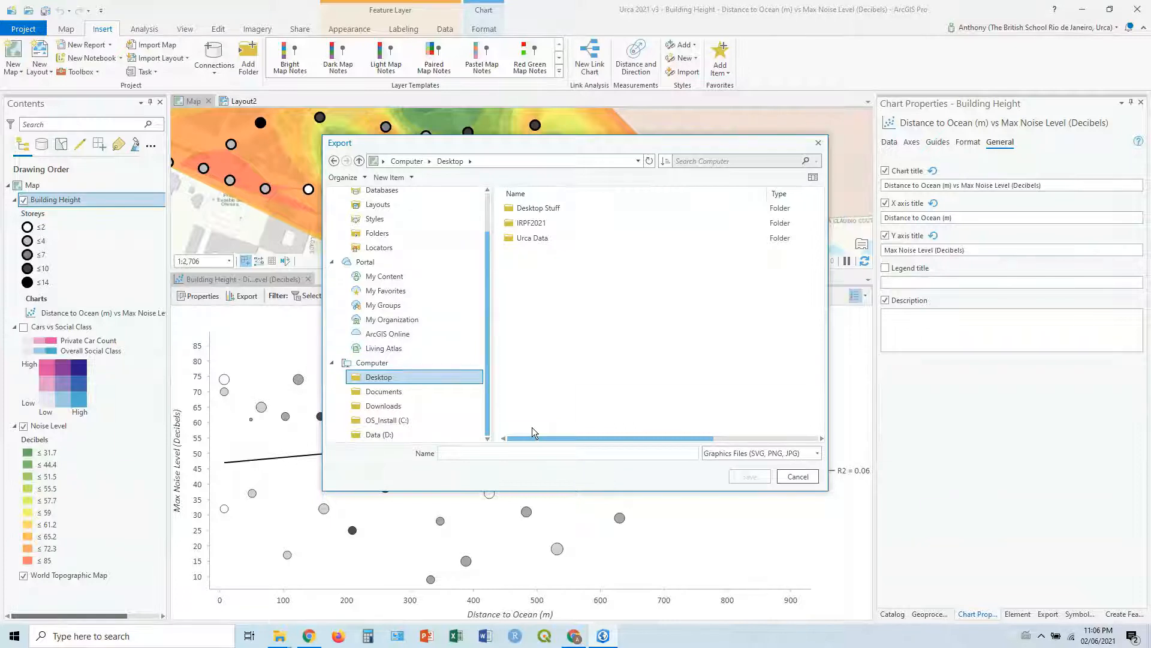
{"action": "type", "text": "Distance Oce"}
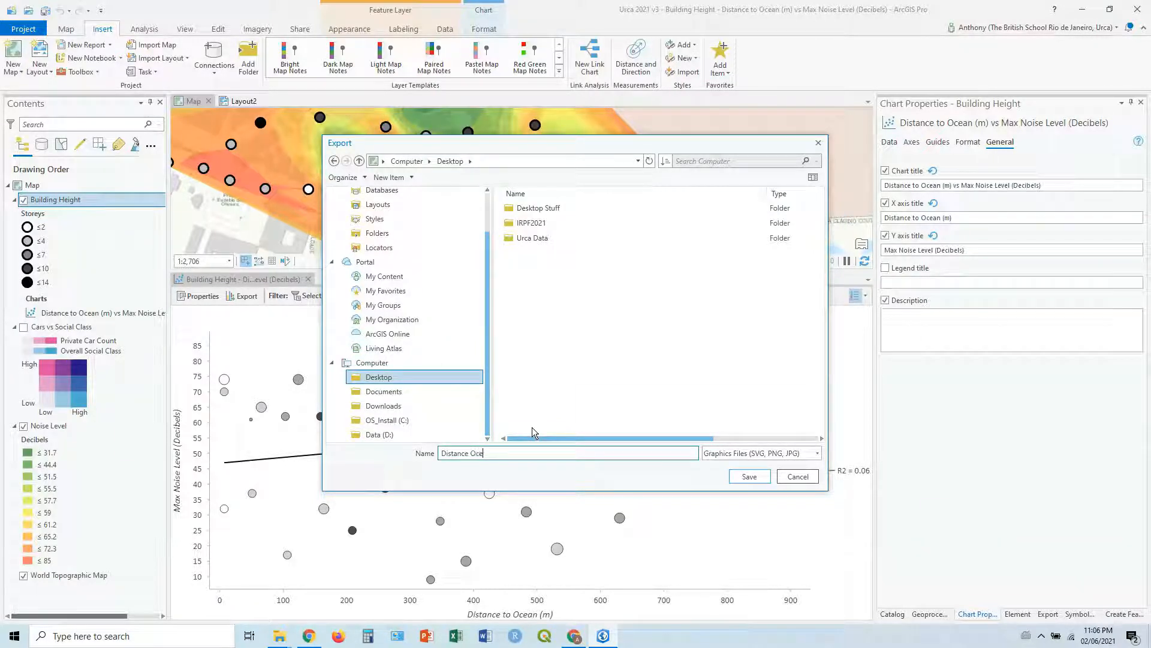
{"action": "type", "text": "an Max Noise Chart.jpg"}
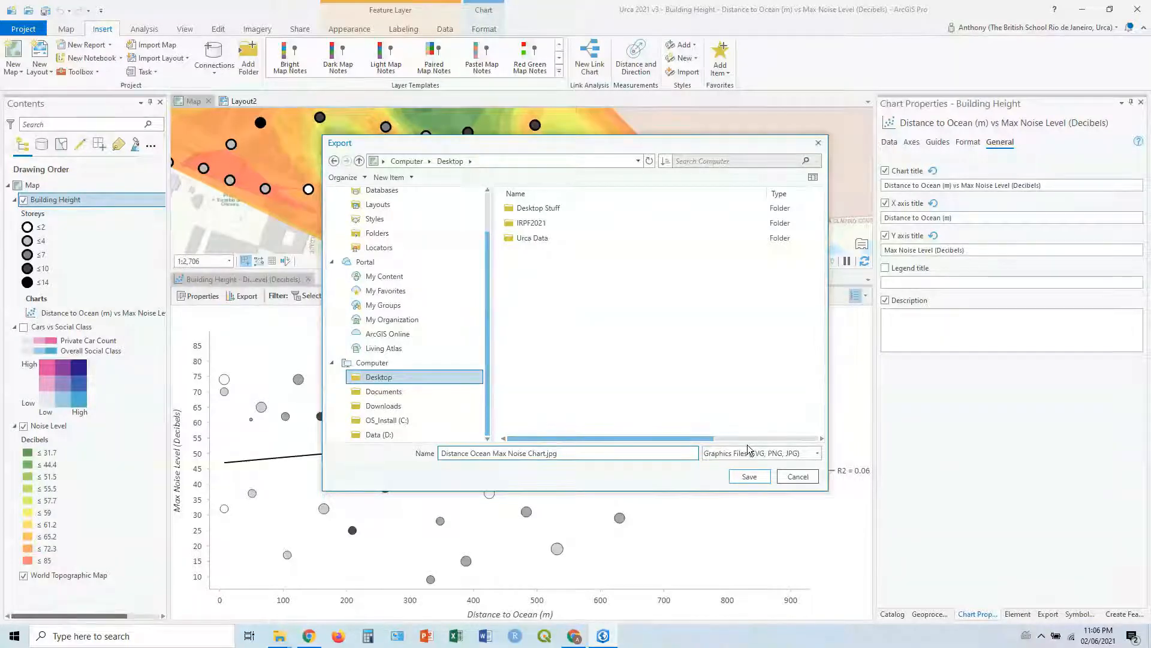
{"action": "left_click", "coordinate": [751, 476]}
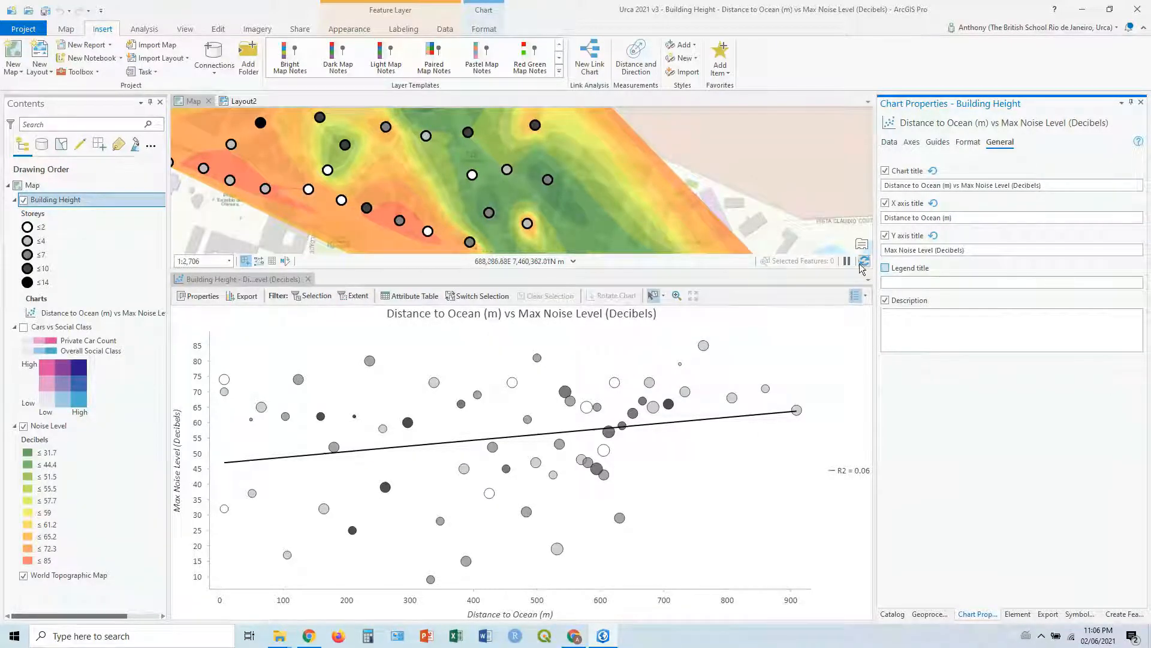
Step: Close the scatter plot view after briefly reopening it from the Building Height layer, and switch to Layout2
{"action": "left_click", "coordinate": [310, 279]}
{"action": "left_click", "coordinate": [68, 314]}
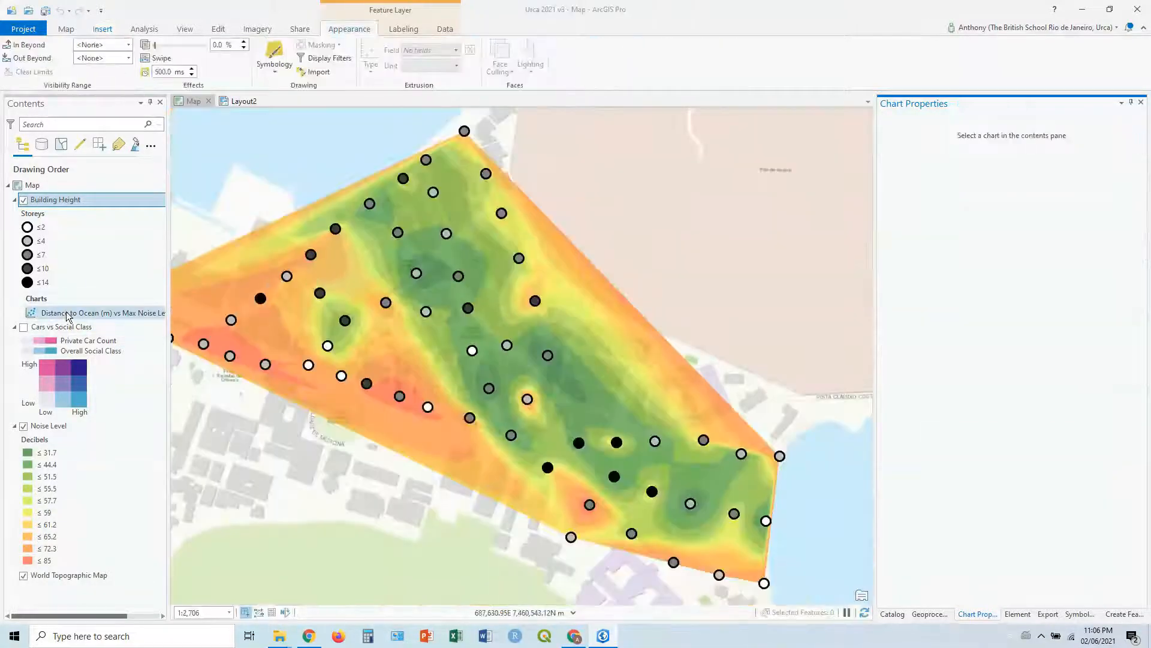
{"action": "double_click", "coordinate": [68, 313]}
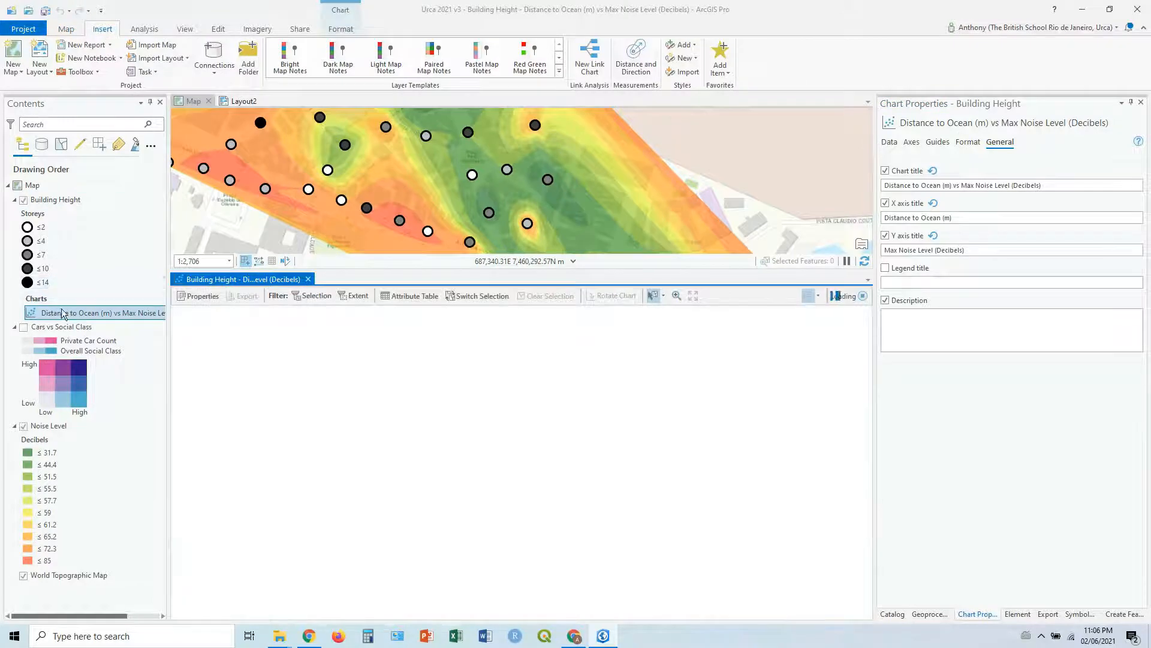
{"action": "left_click", "coordinate": [308, 279]}
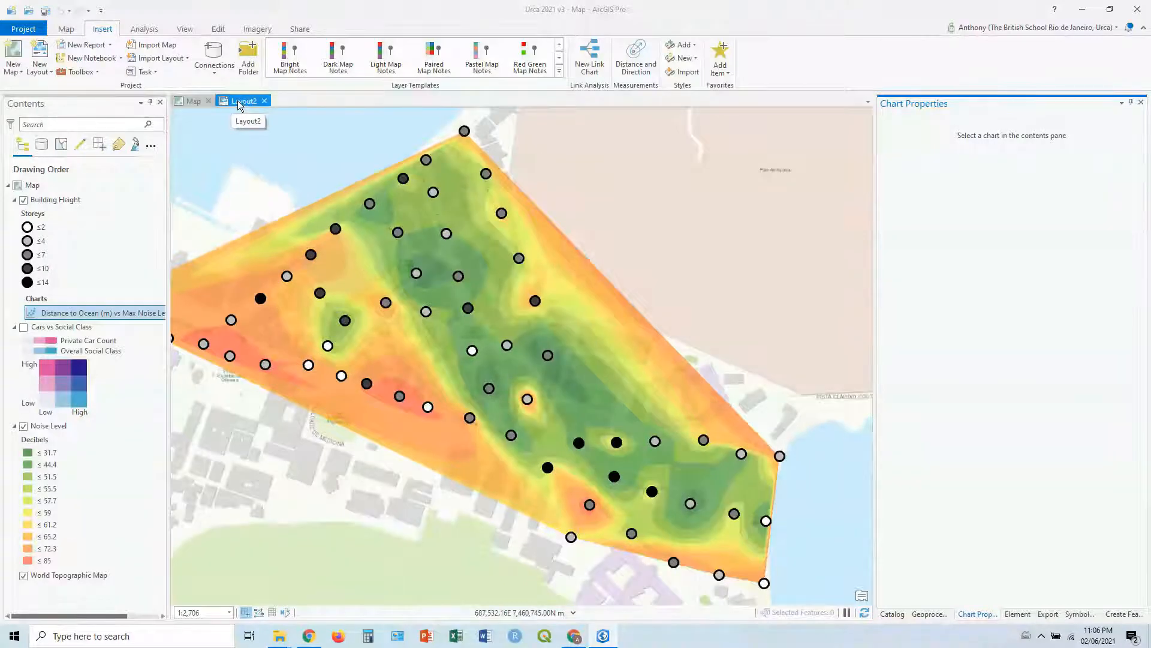
{"action": "left_click", "coordinate": [239, 101]}
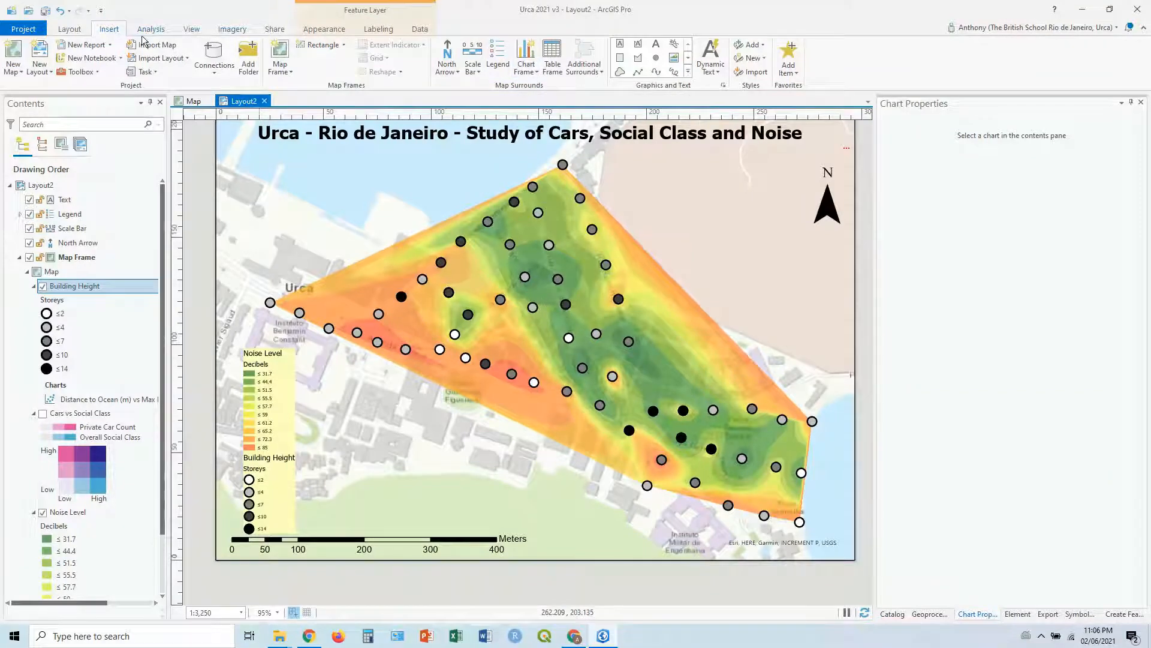
Step: Insert the Distance to Ocean vs Max Noise Level chart frame in the layout's lower-left area and move the legend to the map frame's left edge
{"action": "left_click", "coordinate": [526, 60]}
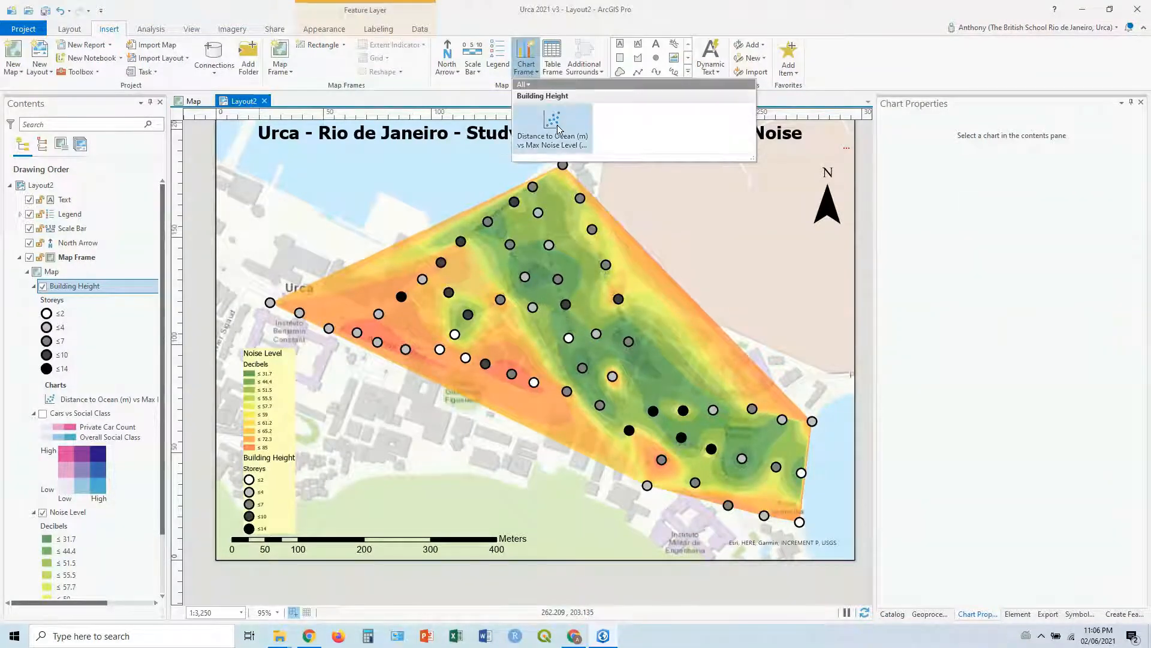
{"action": "left_click", "coordinate": [555, 126]}
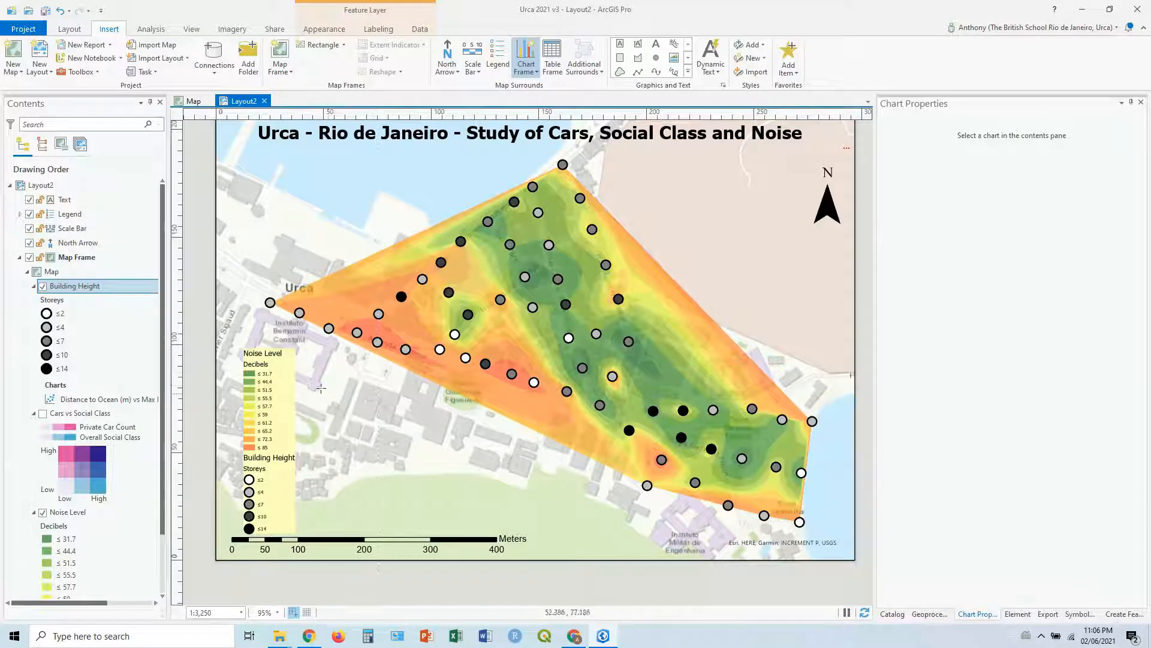
{"action": "left_click_drag", "start_coordinate": [305, 386], "coordinate": [549, 521]}
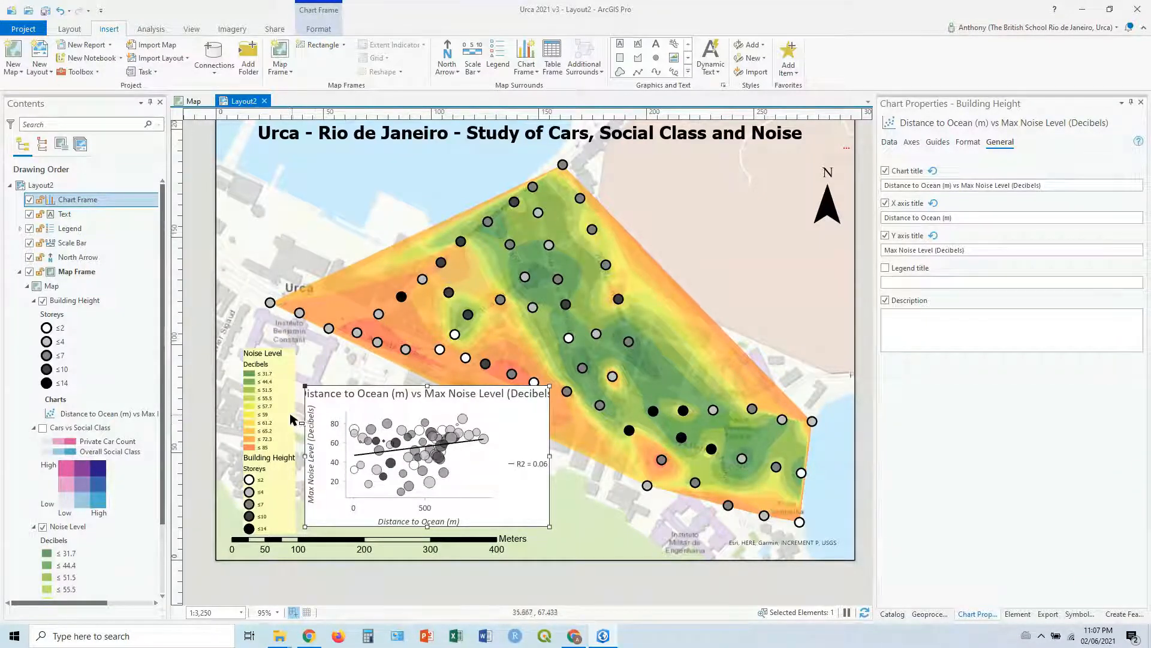
{"action": "left_click", "coordinate": [292, 419]}
{"action": "left_click_drag", "start_coordinate": [278, 391], "coordinate": [251, 390]}
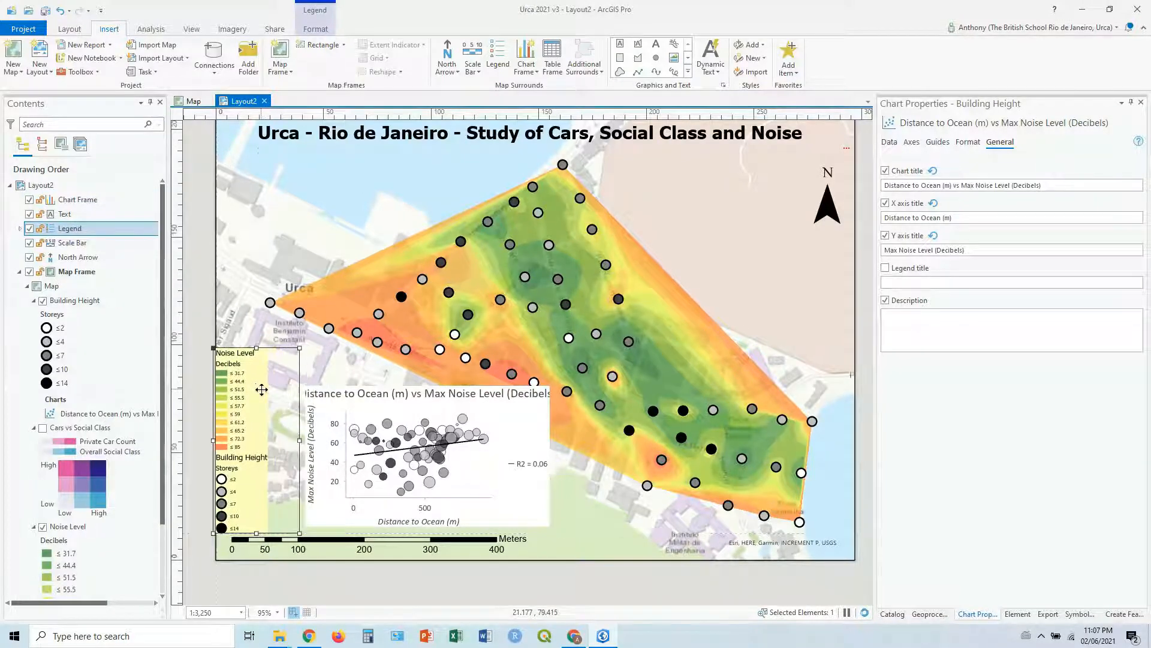
Step: Activate the map frame, zoom the map out to 1:4,774, shift it up and right within the frame, and close the activation
{"action": "left_click", "coordinate": [318, 372]}
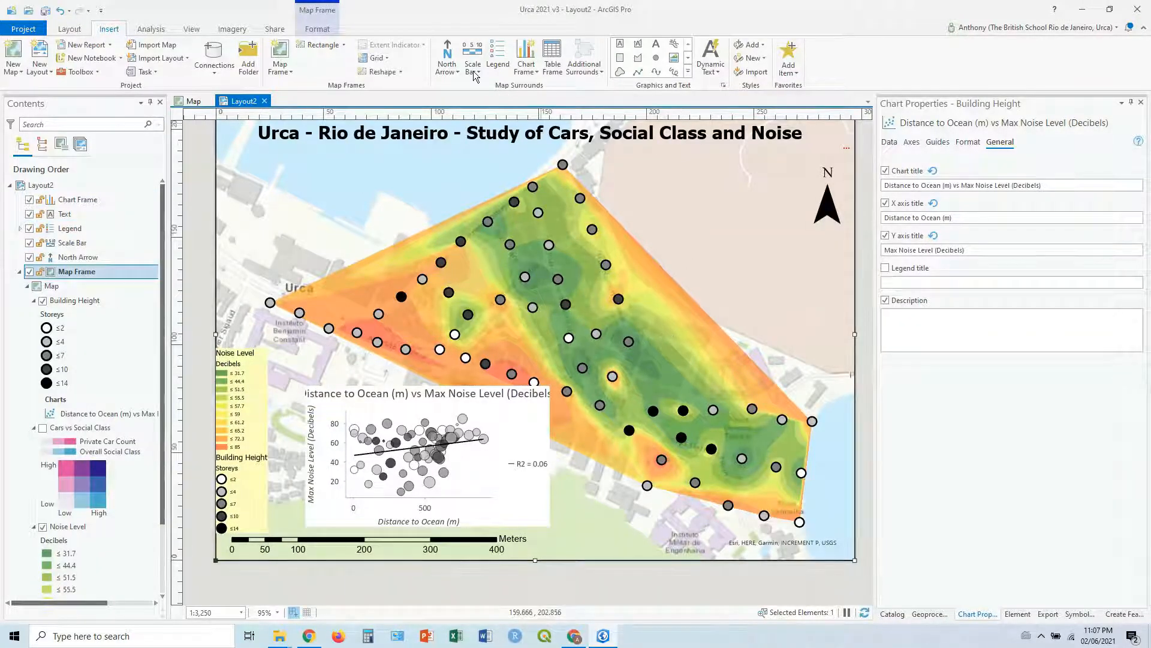
{"action": "left_click", "coordinate": [76, 31]}
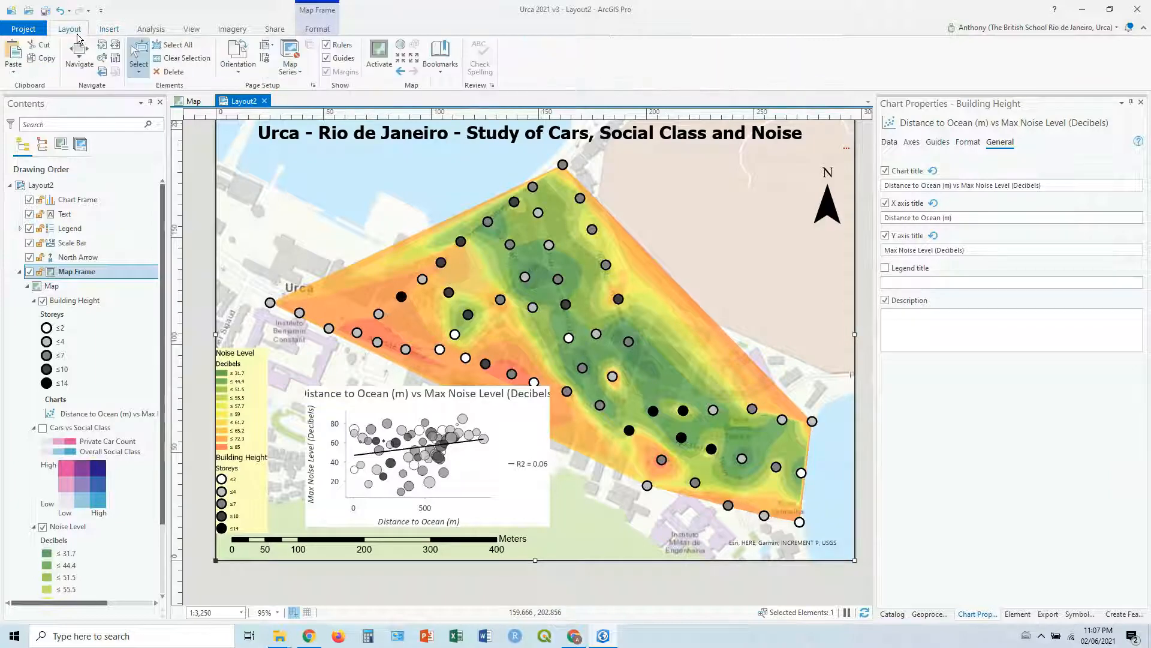
{"action": "left_click", "coordinate": [386, 62]}
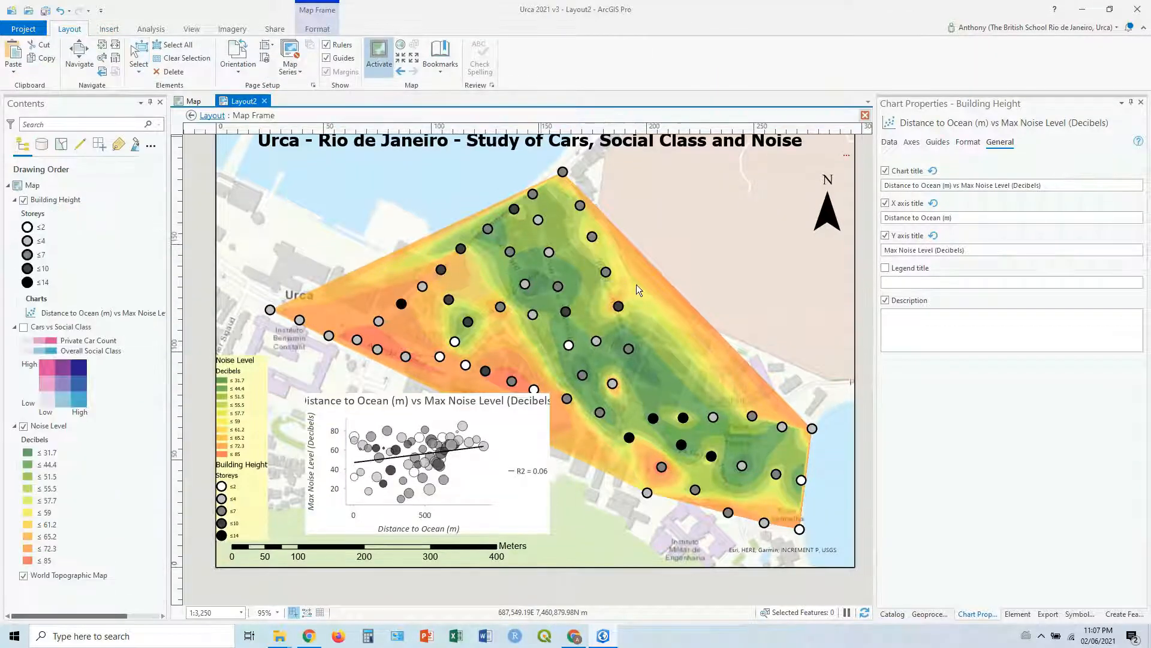
{"action": "scroll", "coordinate": [648, 282], "scroll_direction": "down", "scroll_amount": 3}
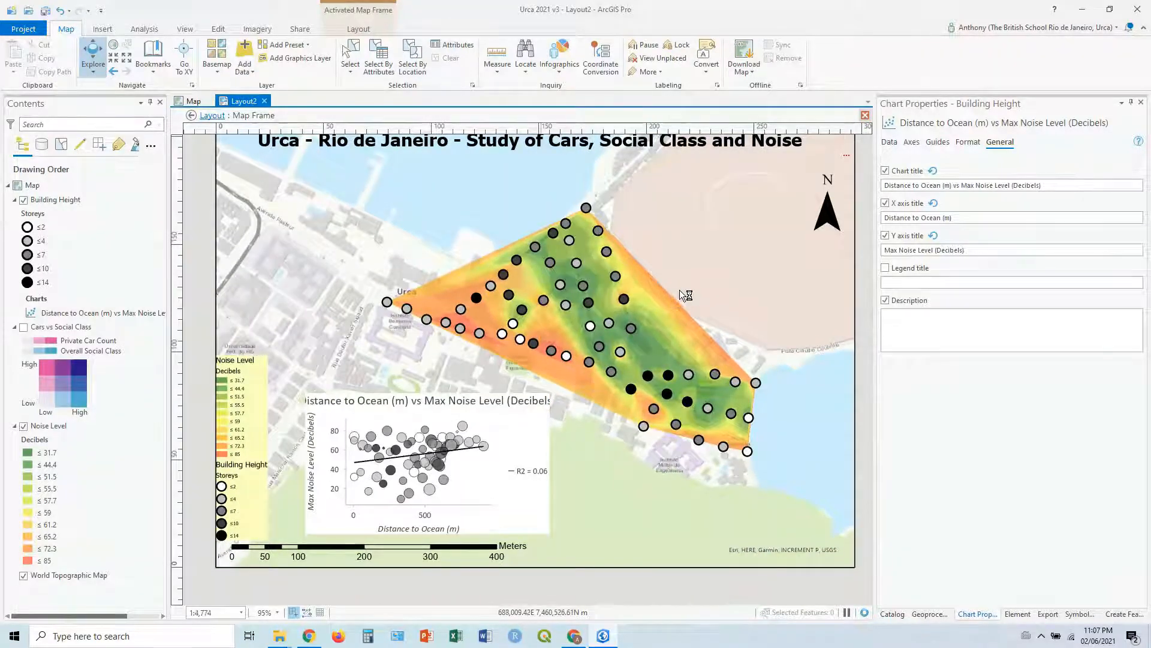
{"action": "left_click_drag", "start_coordinate": [679, 289], "coordinate": [717, 254]}
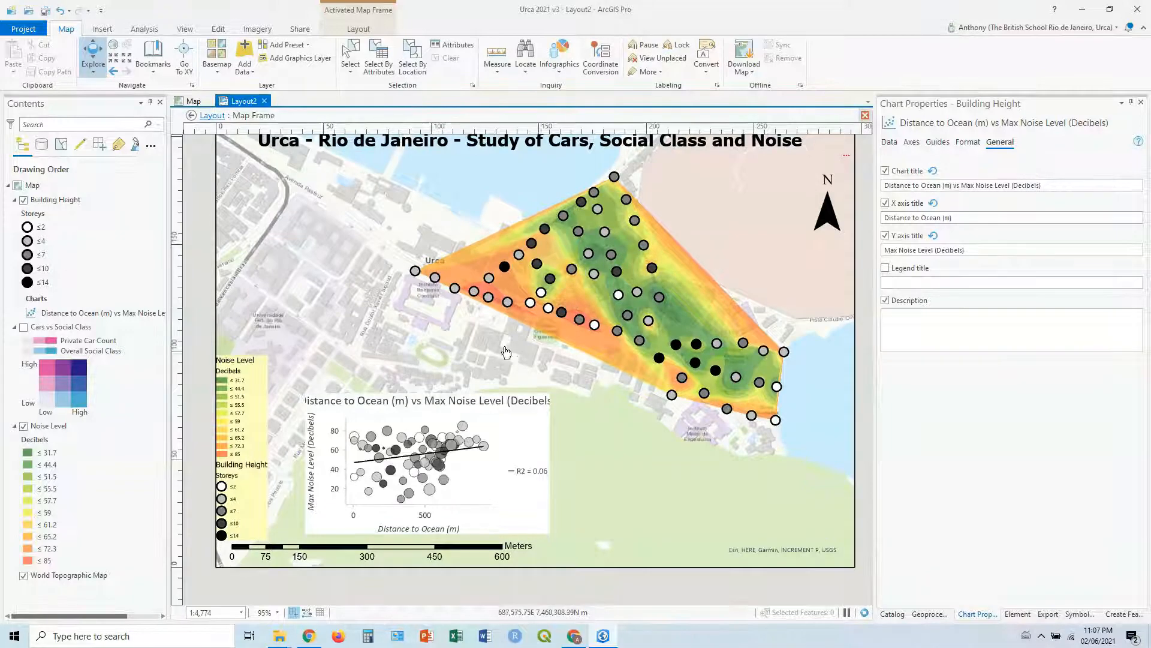
{"action": "left_click", "coordinate": [358, 30]}
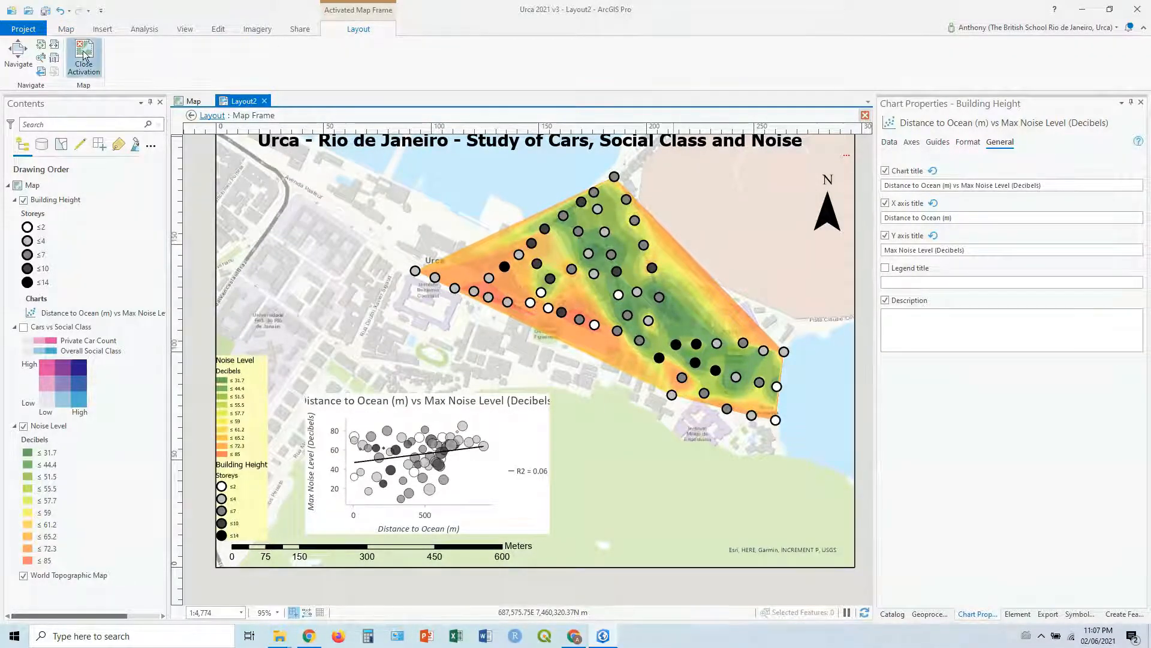
{"action": "left_click", "coordinate": [87, 57]}
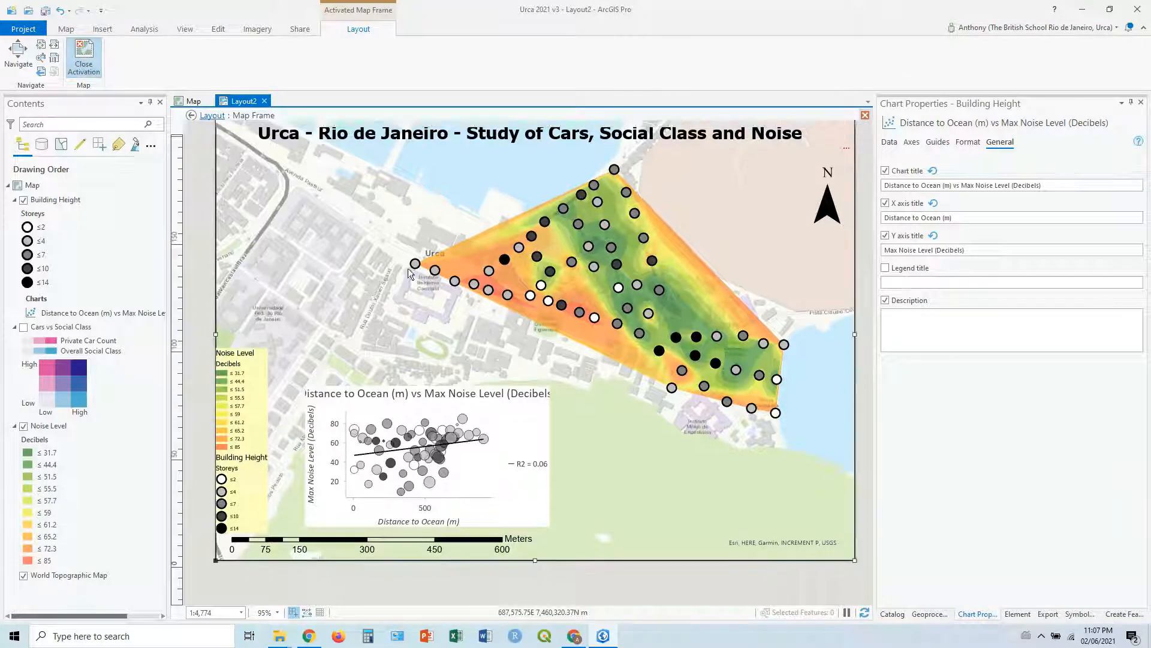
Step: Enlarge the chart frame upward and to both sides so its full title fits, and nudge the legend slightly right beside it
{"action": "left_click", "coordinate": [552, 390]}
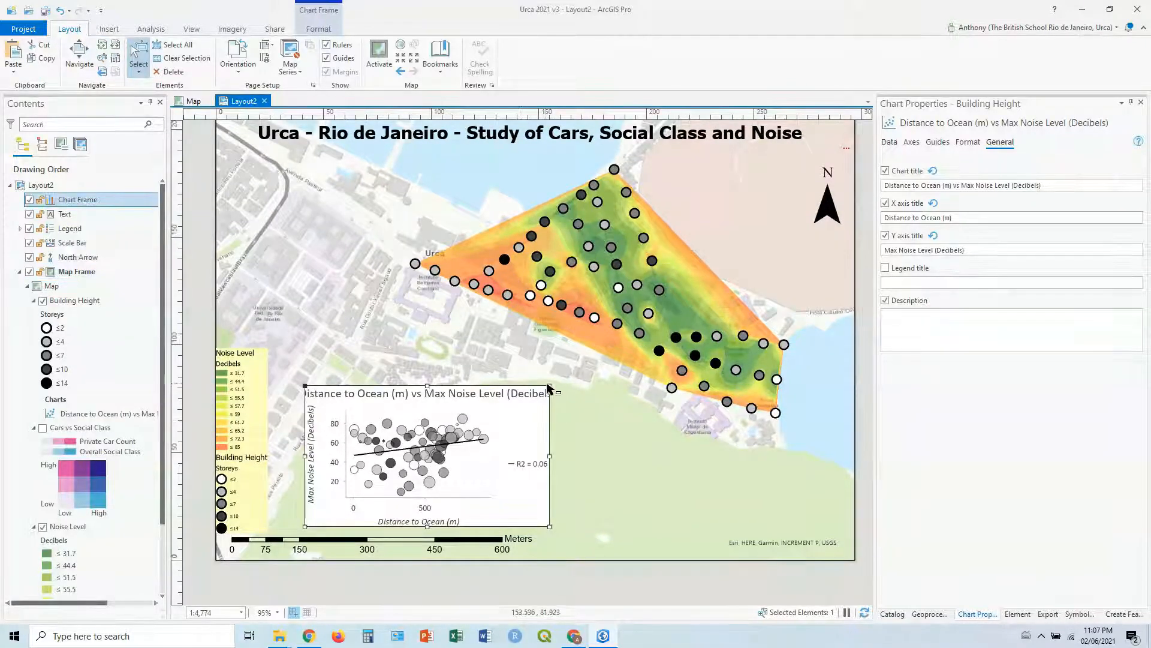
{"action": "left_click_drag", "start_coordinate": [551, 386], "coordinate": [641, 372]}
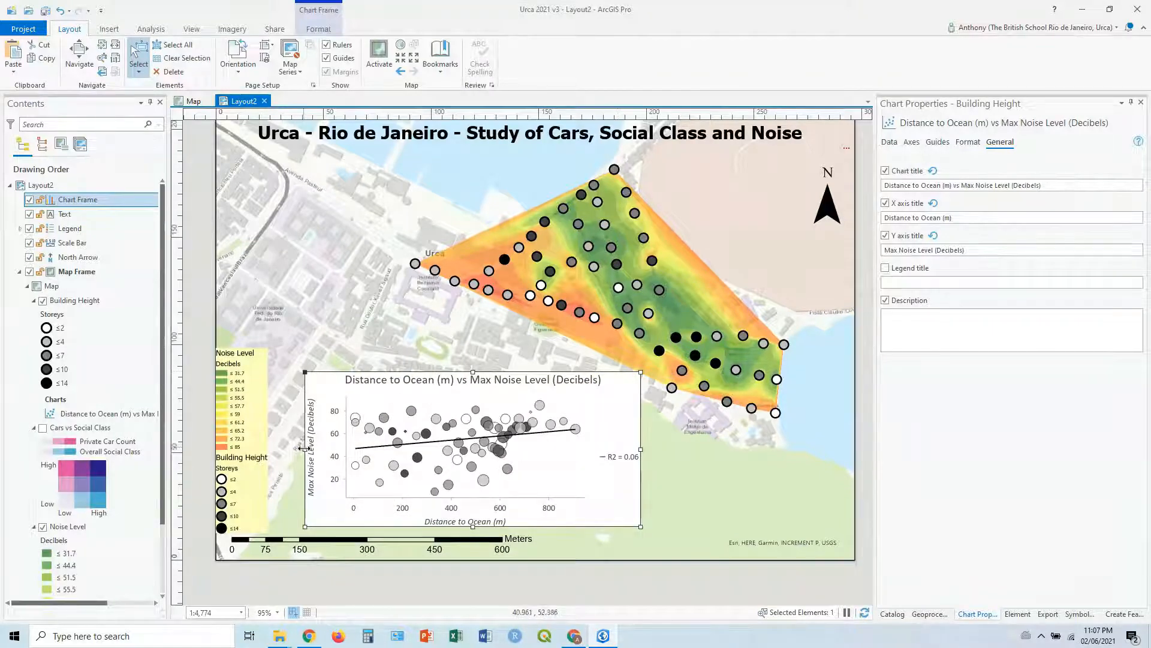
{"action": "left_click_drag", "start_coordinate": [305, 449], "coordinate": [264, 411]}
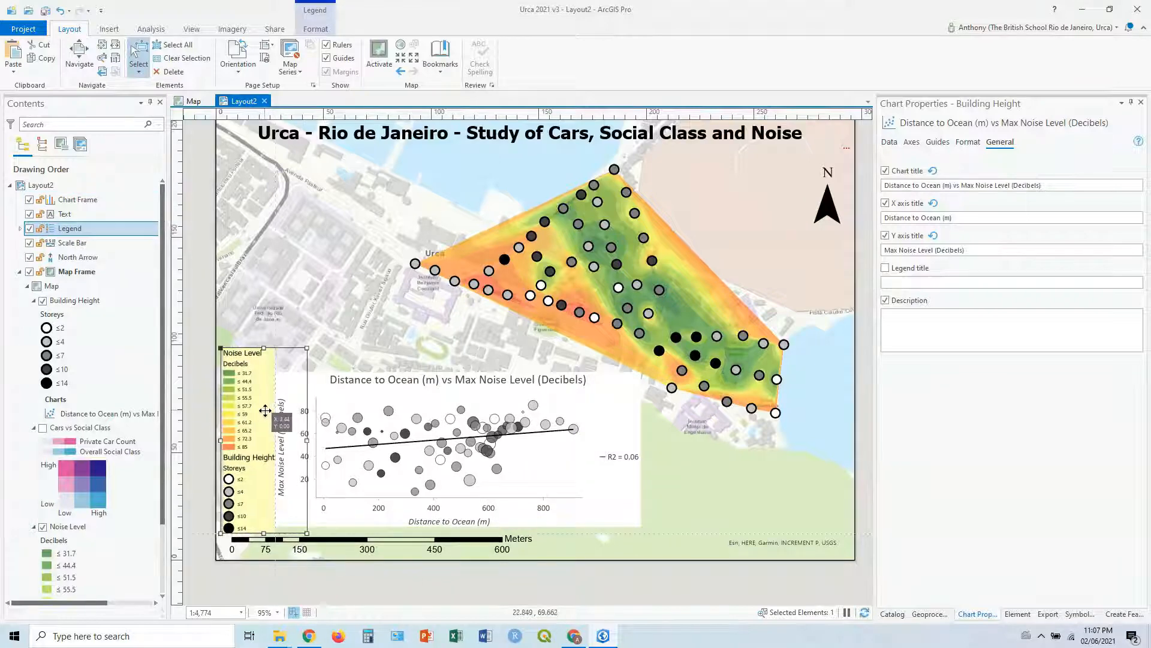
{"action": "left_click", "coordinate": [373, 337]}
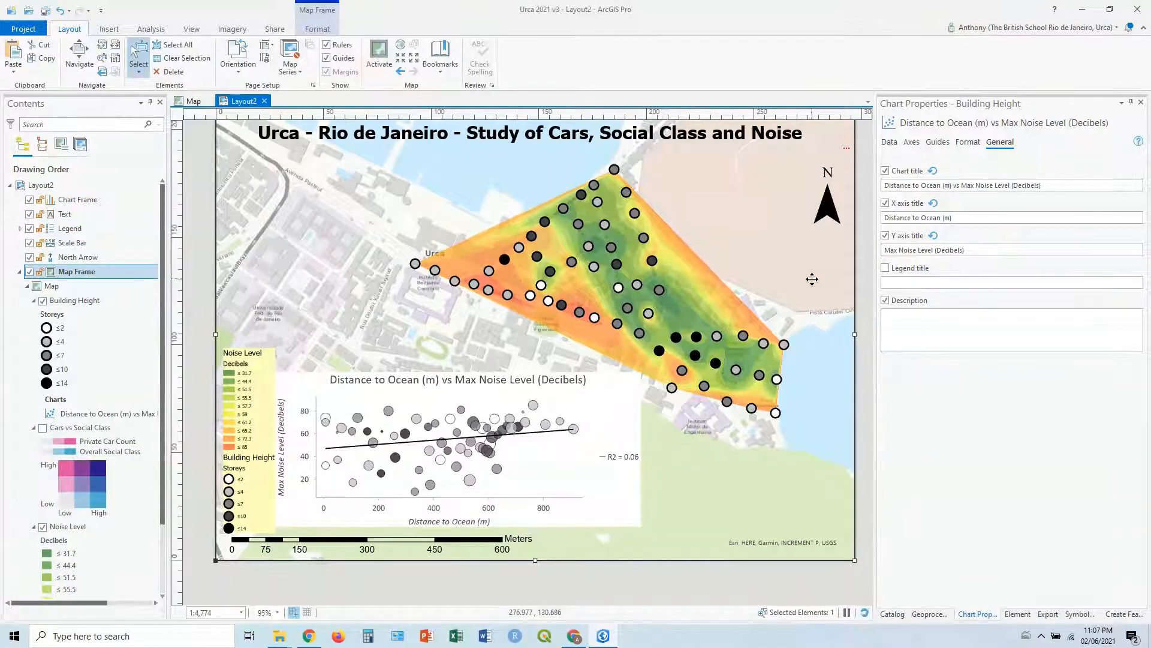
Step: Move the scale bar right along the bottom of the map so it sits below the chart, clear of the legend
{"action": "scroll", "coordinate": [812, 279], "scroll_direction": "down", "scroll_amount": 2}
{"action": "scroll", "coordinate": [812, 278], "scroll_direction": "up", "scroll_amount": 1}
{"action": "scroll", "coordinate": [812, 279], "scroll_direction": "up", "scroll_amount": 1}
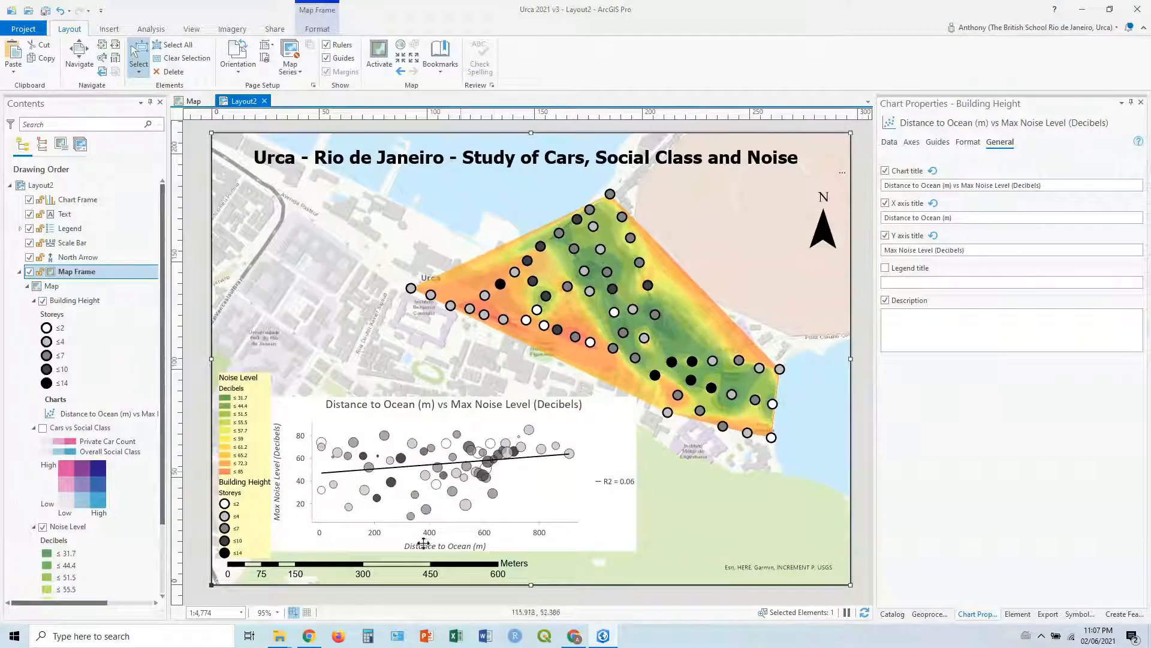
{"action": "left_click", "coordinate": [387, 569]}
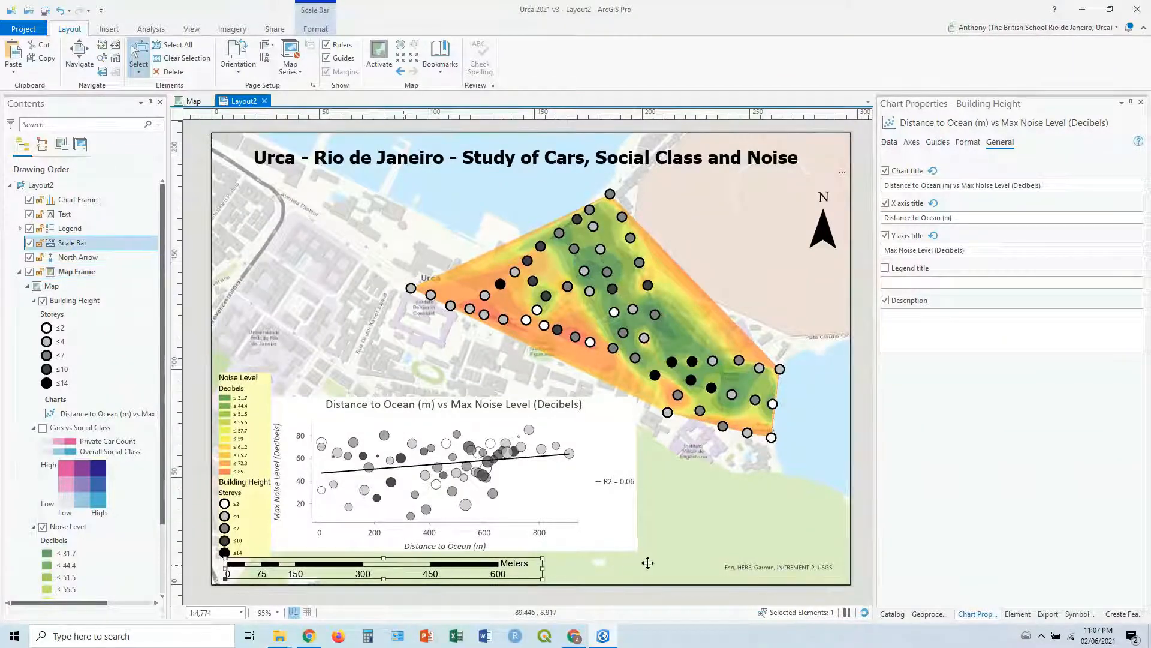
{"action": "left_click_drag", "start_coordinate": [404, 566], "coordinate": [549, 562]}
{"action": "left_click", "coordinate": [720, 520]}
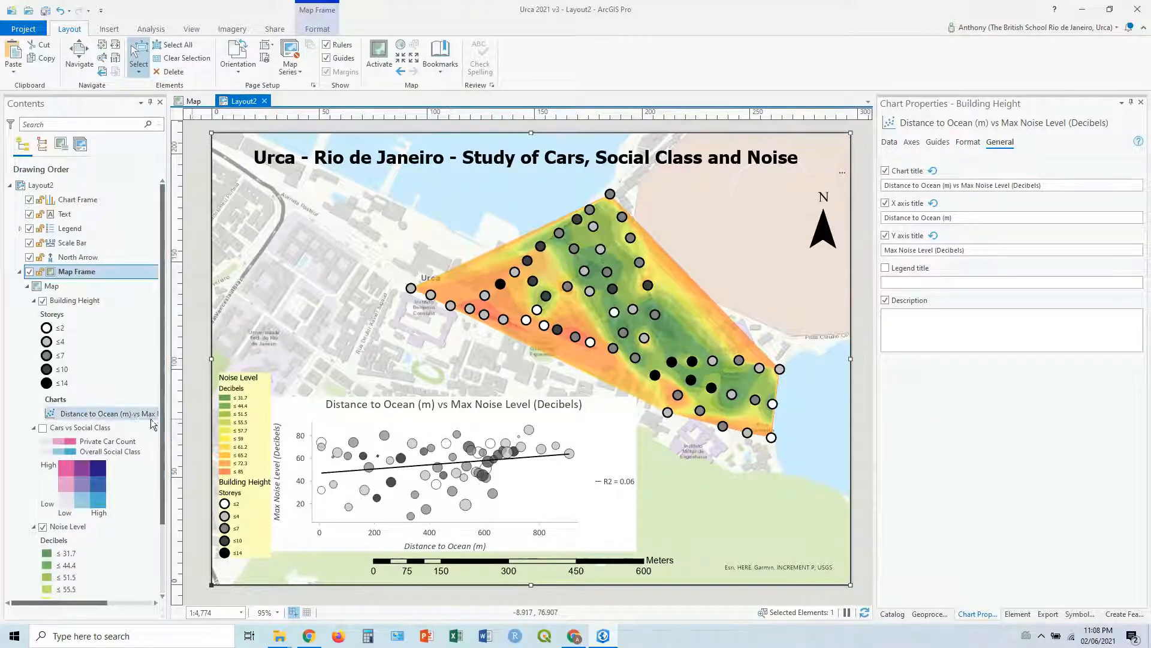
{"action": "right_click", "coordinate": [70, 300]}
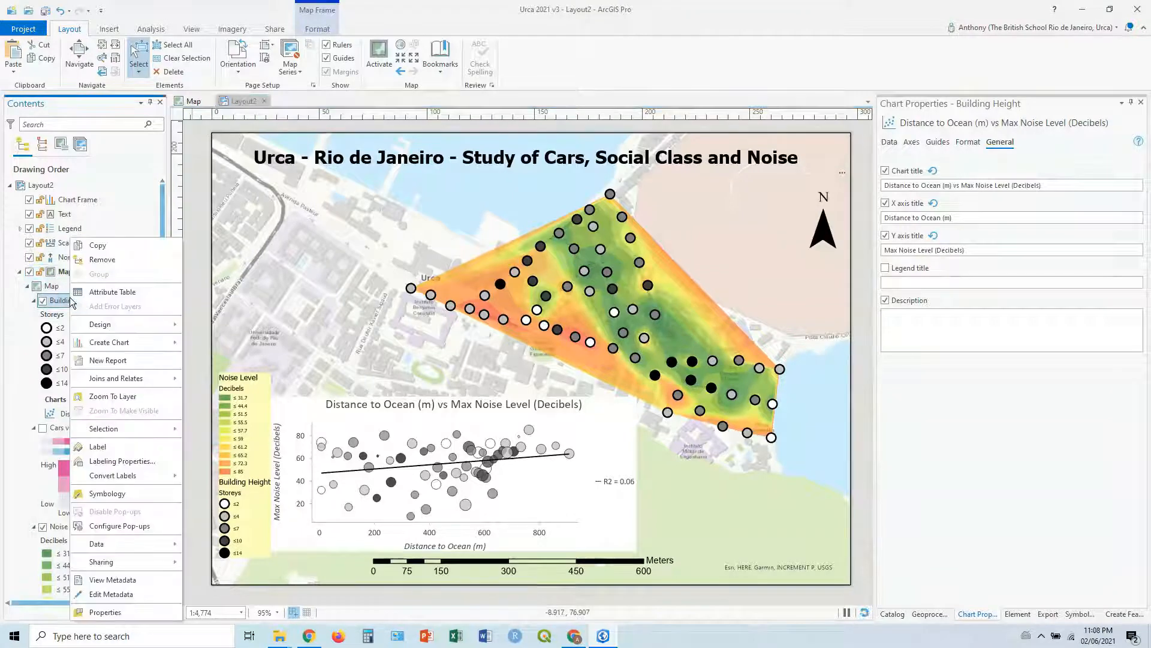
{"action": "mouse_move", "coordinate": [120, 345]}
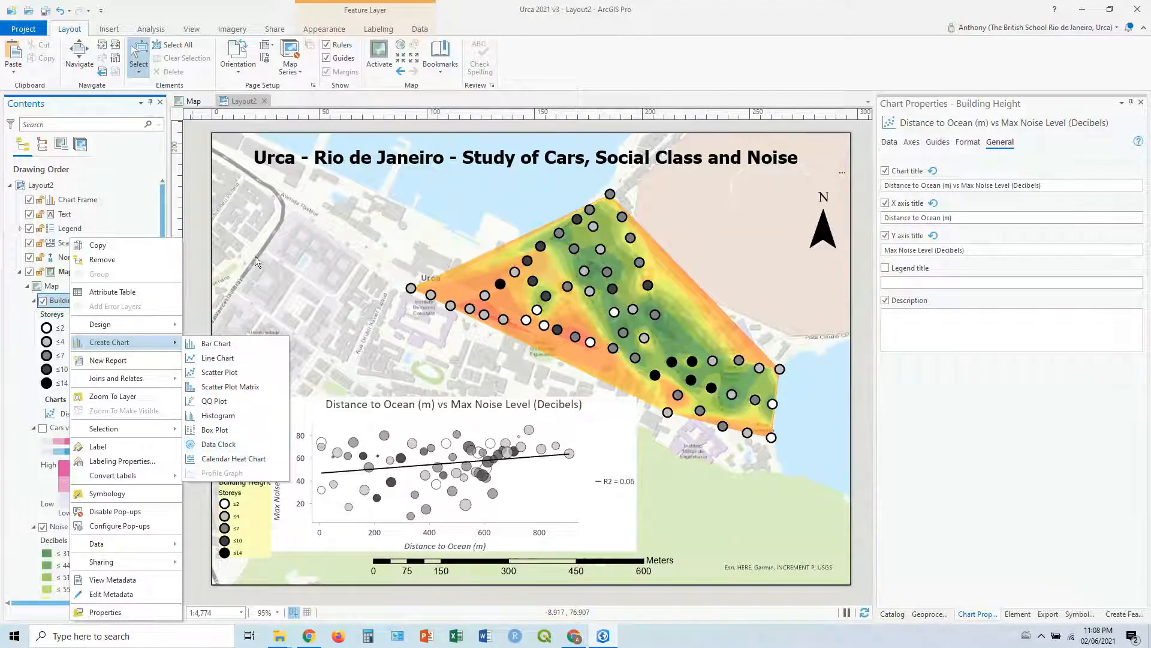
{"action": "left_click", "coordinate": [193, 272]}
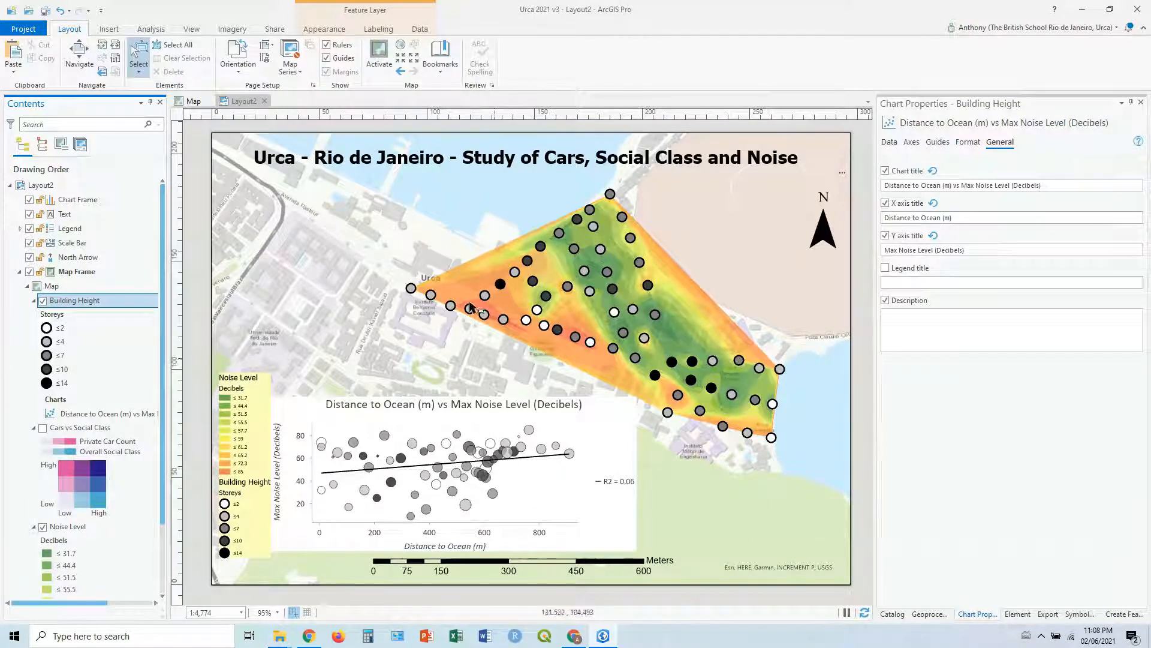
Step: Open the export settings for the finished layout
{"action": "left_click", "coordinate": [270, 30]}
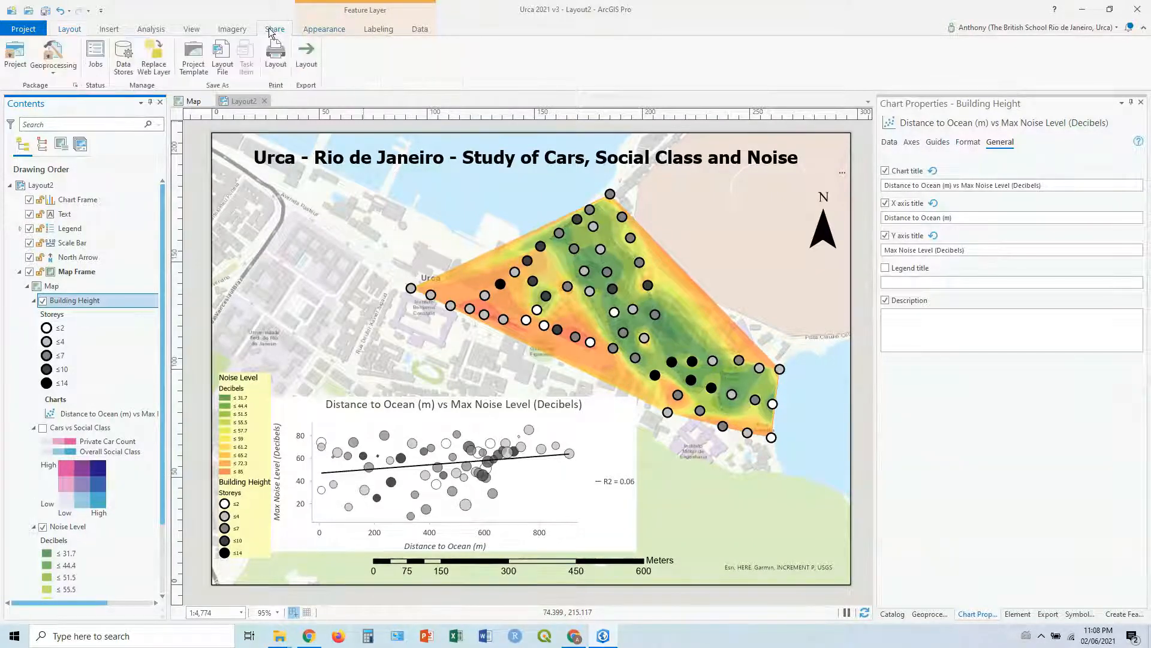
{"action": "left_click", "coordinate": [304, 59]}
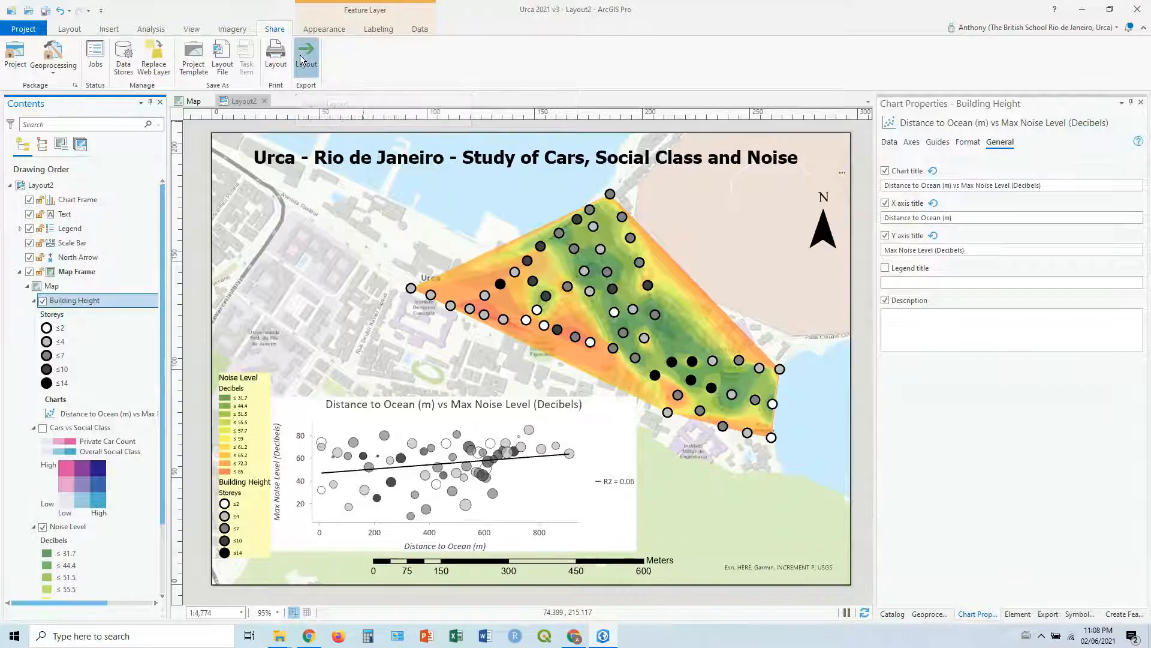